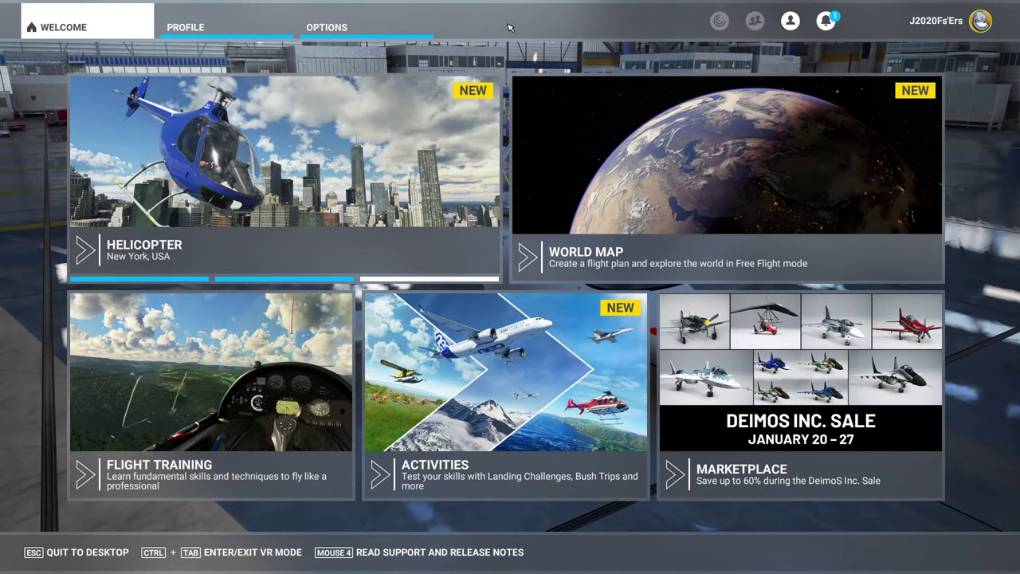
Go to Options > General Options > Data and view the Manual Cache map.
{"action": "left_click", "coordinate": [331, 34]}
{"action": "left_click", "coordinate": [287, 240]}
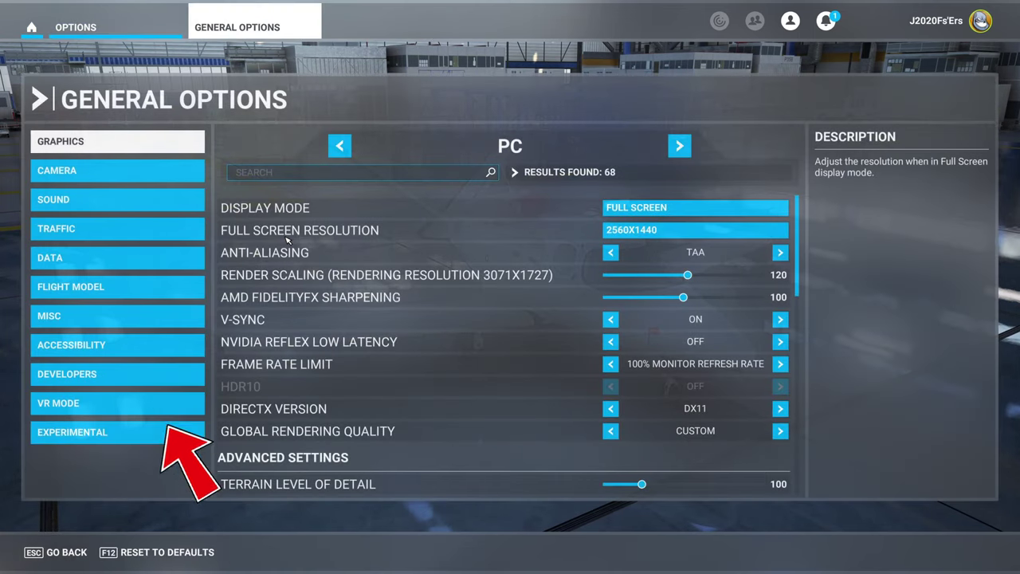
{"action": "left_click", "coordinate": [159, 263]}
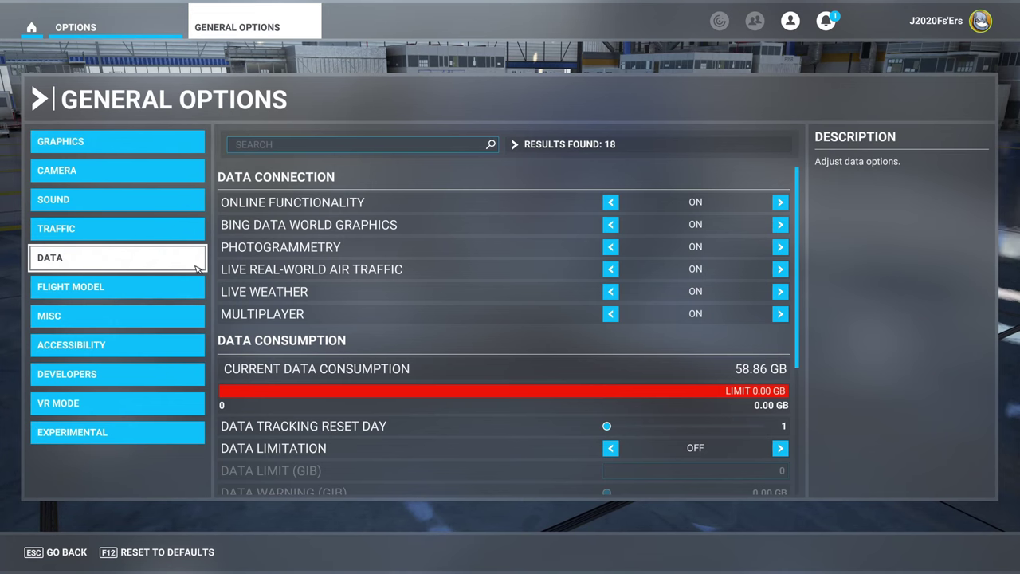
{"action": "scroll", "coordinate": [470, 381], "scroll_direction": "down", "scroll_amount": 3}
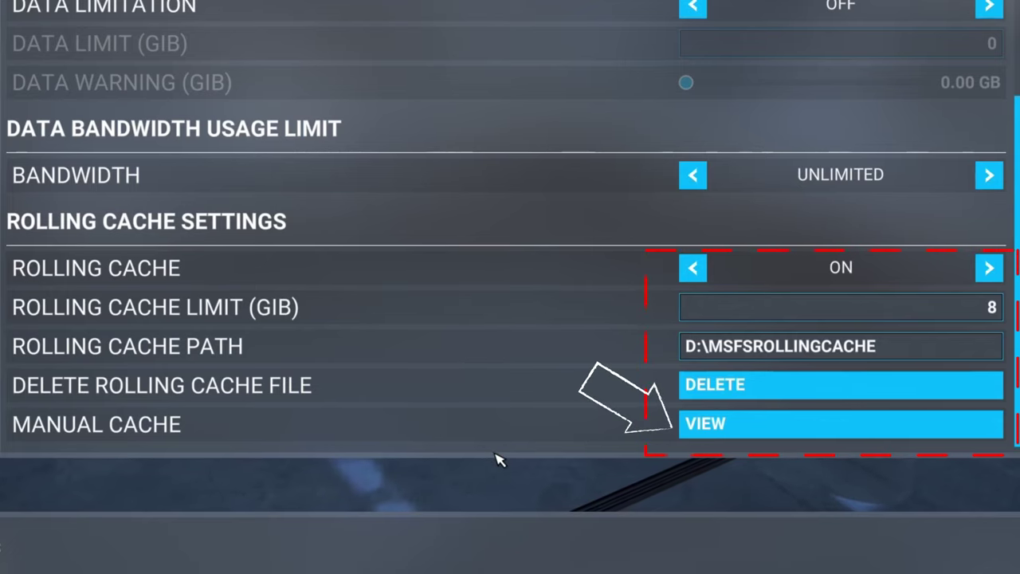
{"action": "left_click", "coordinate": [788, 435]}
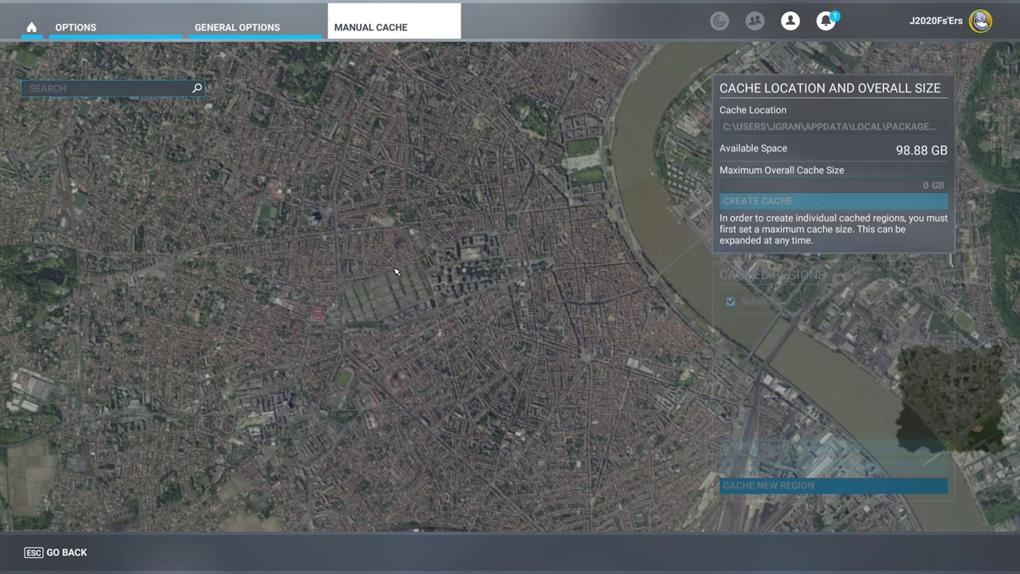
{"action": "scroll", "coordinate": [353, 261], "scroll_direction": "down", "scroll_amount": 5}
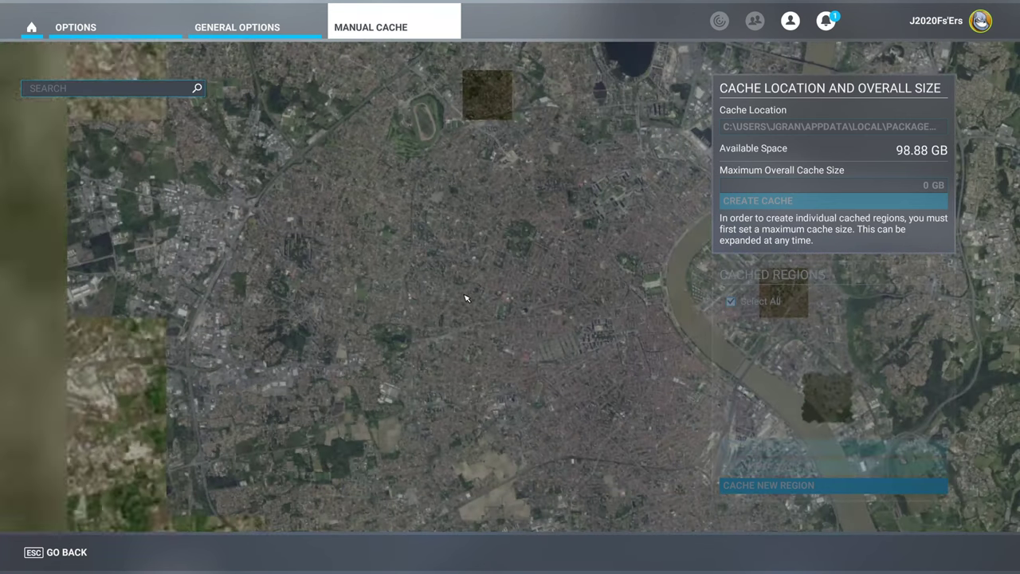
{"action": "left_click_drag", "start_coordinate": [369, 280], "coordinate": [563, 313]}
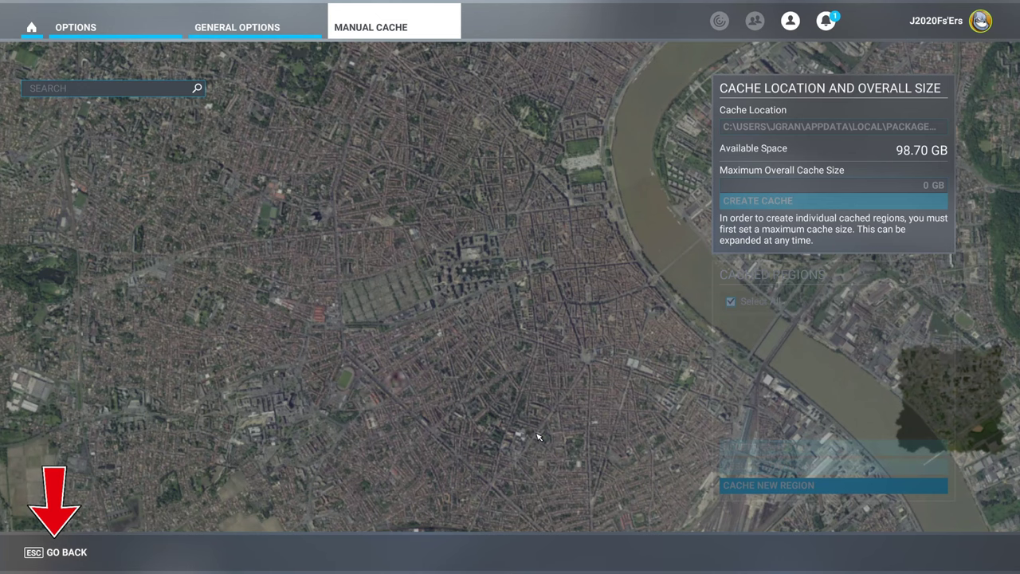
Leave the cache map, inspect the Rolling Cache Path folder picker under Data, then back out.
{"action": "left_click", "coordinate": [84, 550]}
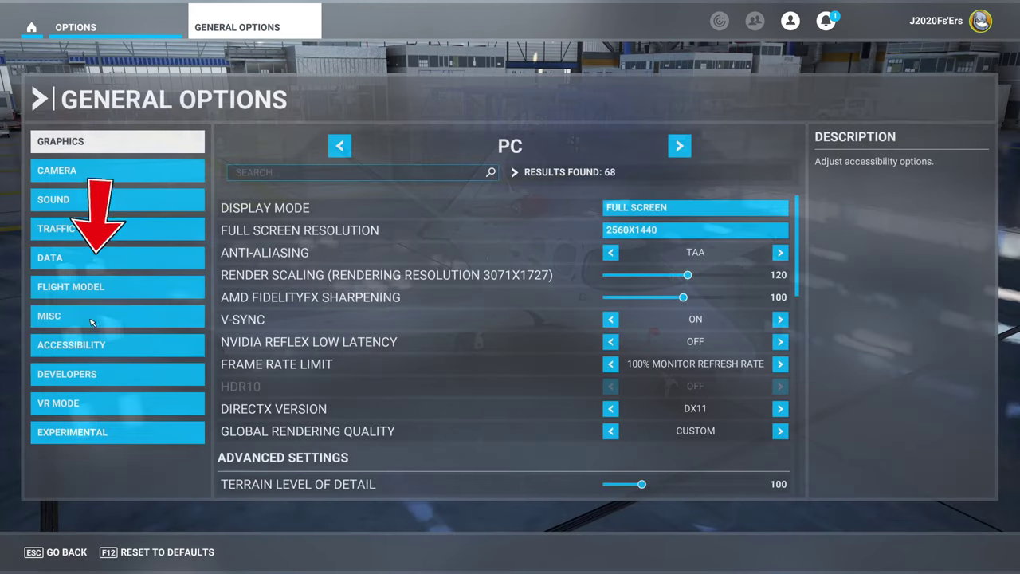
{"action": "left_click", "coordinate": [92, 263]}
{"action": "scroll", "coordinate": [490, 424], "scroll_direction": "down", "scroll_amount": 5}
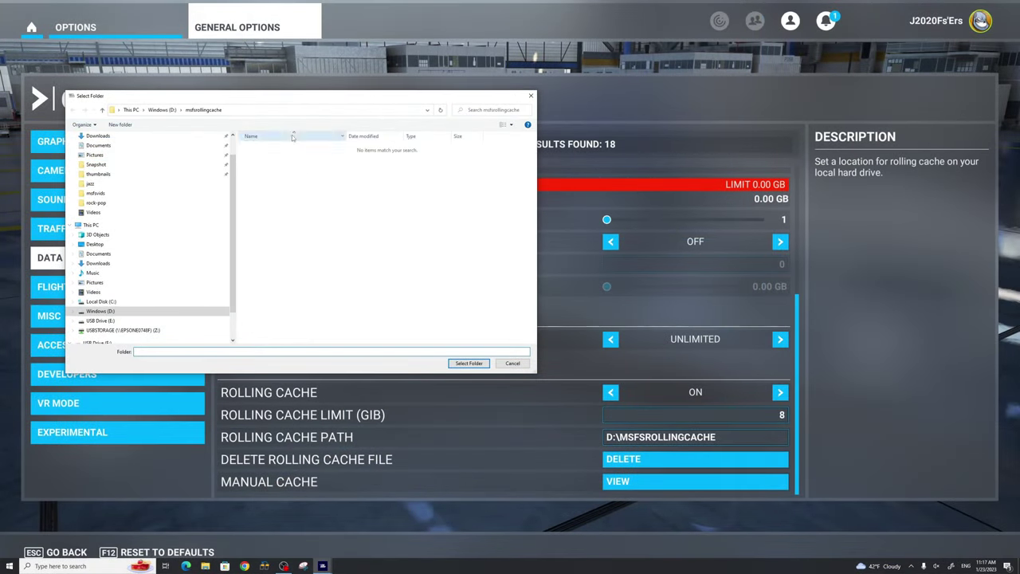
{"action": "left_click_drag", "start_coordinate": [283, 95], "coordinate": [421, 137]}
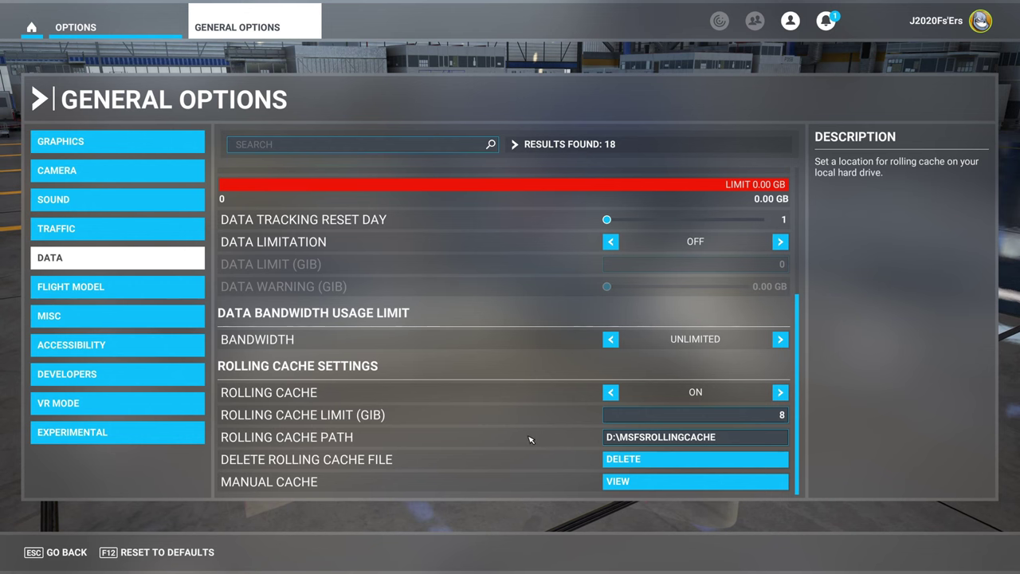
{"action": "left_click", "coordinate": [56, 553]}
Quit the simulator to the desktop and select ROLLINGCACHE.CCC in D:\msfsrollingcache.
{"action": "left_click", "coordinate": [53, 556]}
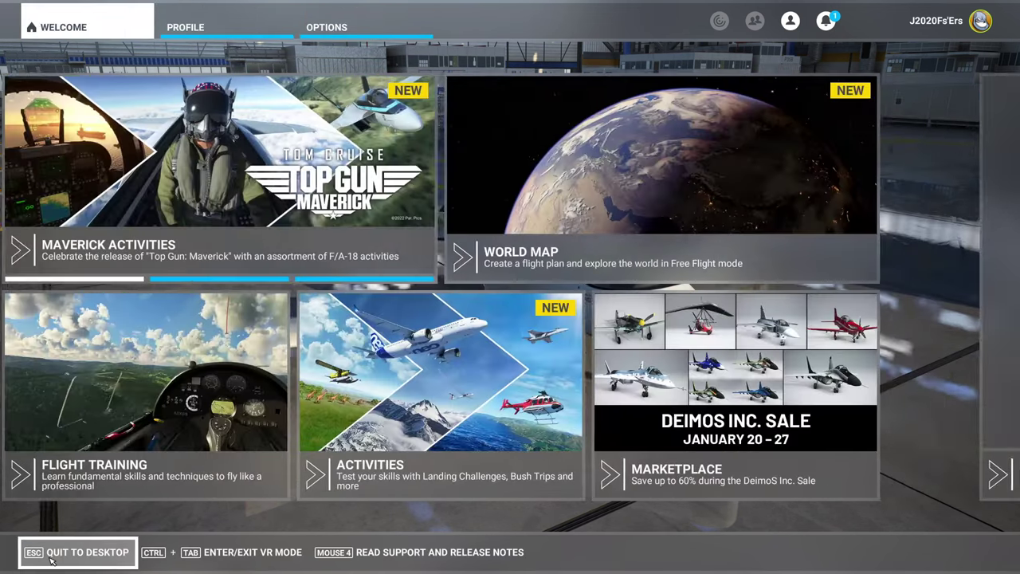
{"action": "left_click", "coordinate": [84, 550]}
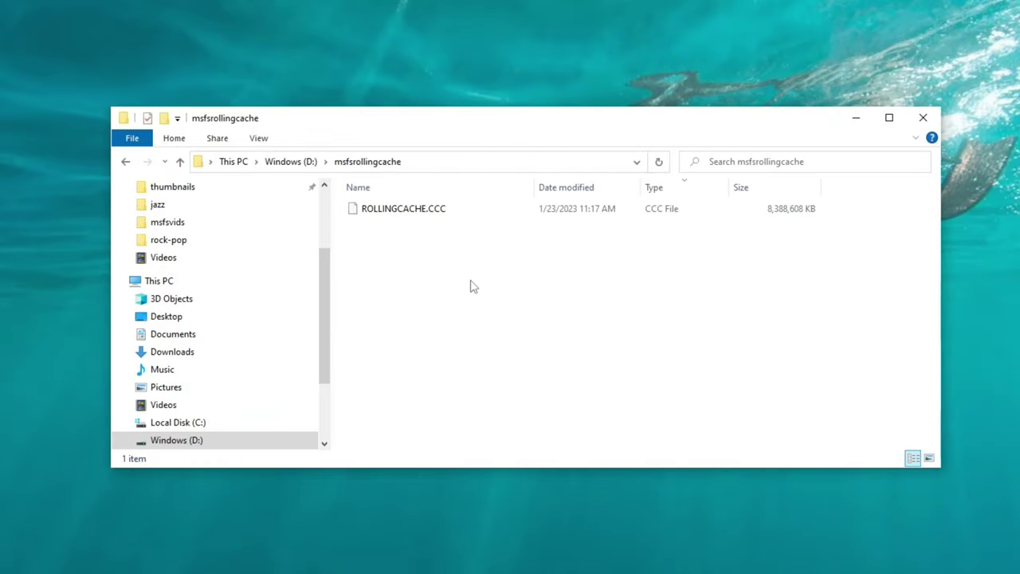
{"action": "left_click", "coordinate": [422, 217]}
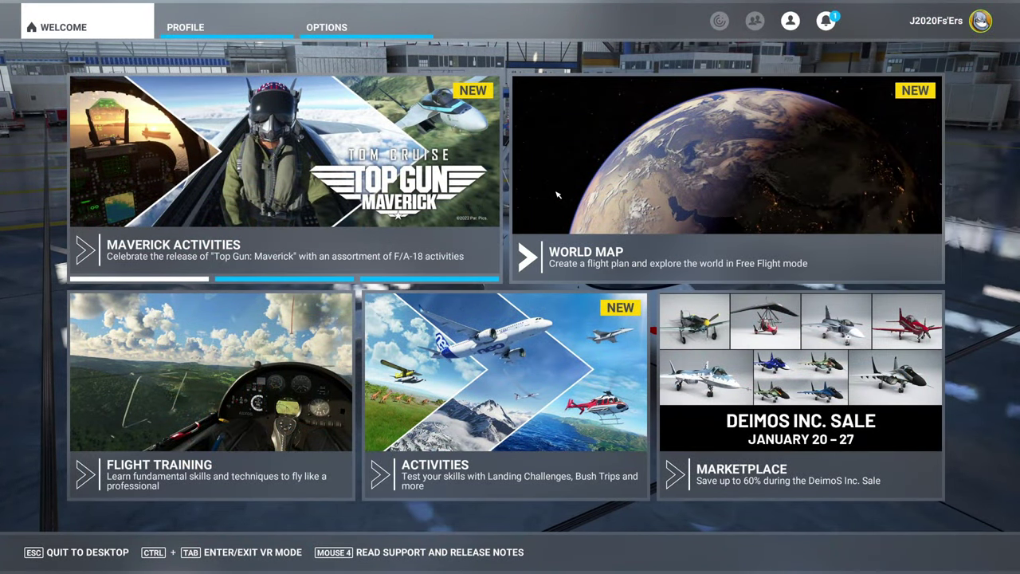
Reopen Options > General Options > Data, peek at the Manual Cache map, then return with Esc.
{"action": "left_click", "coordinate": [377, 37]}
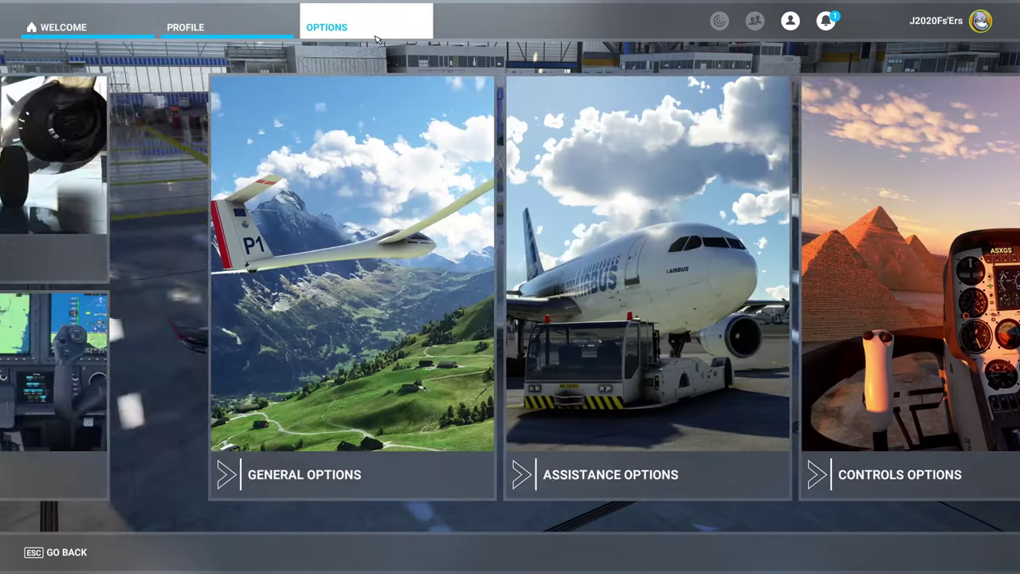
{"action": "left_click", "coordinate": [179, 319]}
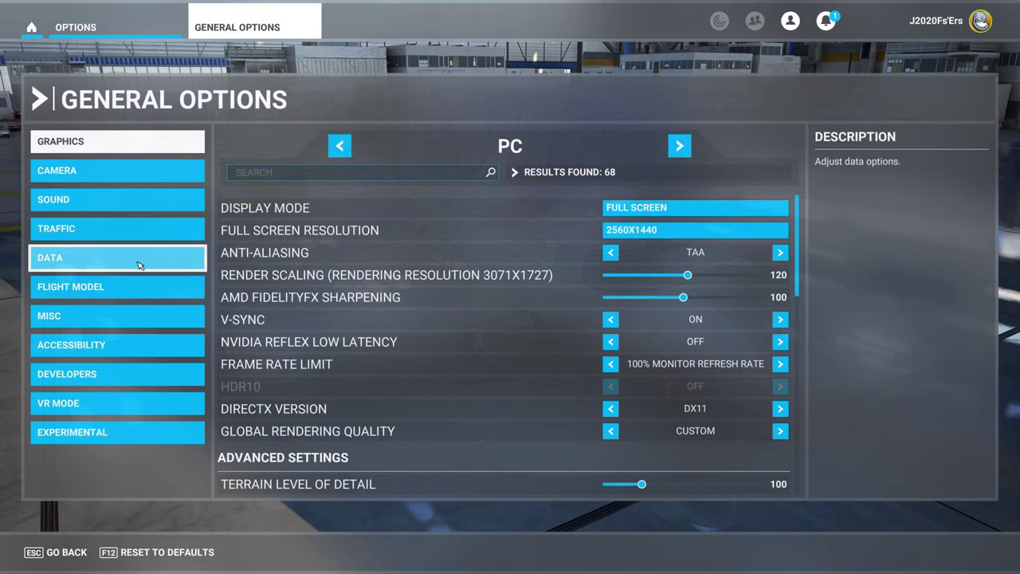
{"action": "left_click", "coordinate": [138, 261]}
{"action": "scroll", "coordinate": [471, 337], "scroll_direction": "down", "scroll_amount": 5}
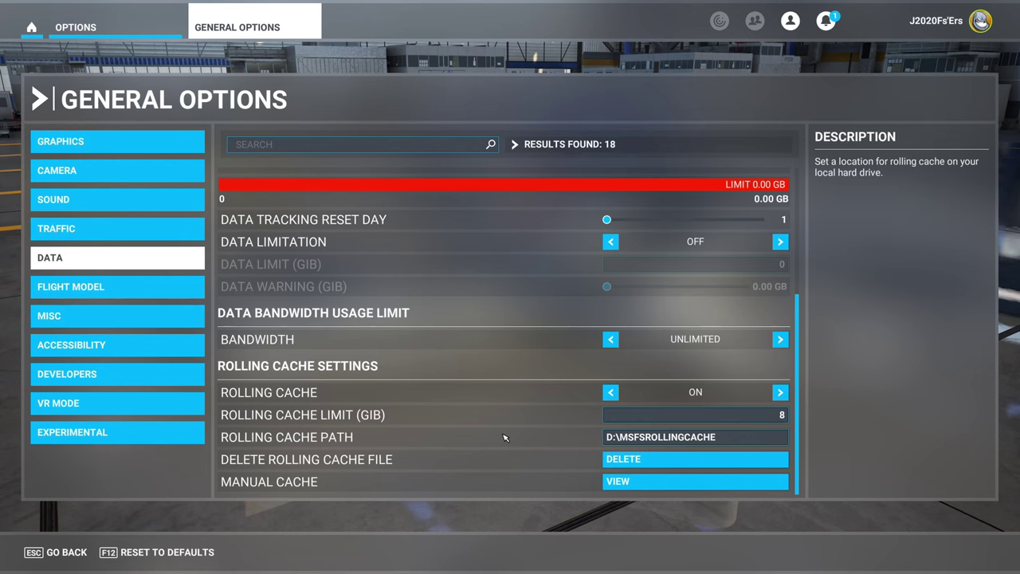
{"action": "left_click", "coordinate": [607, 483]}
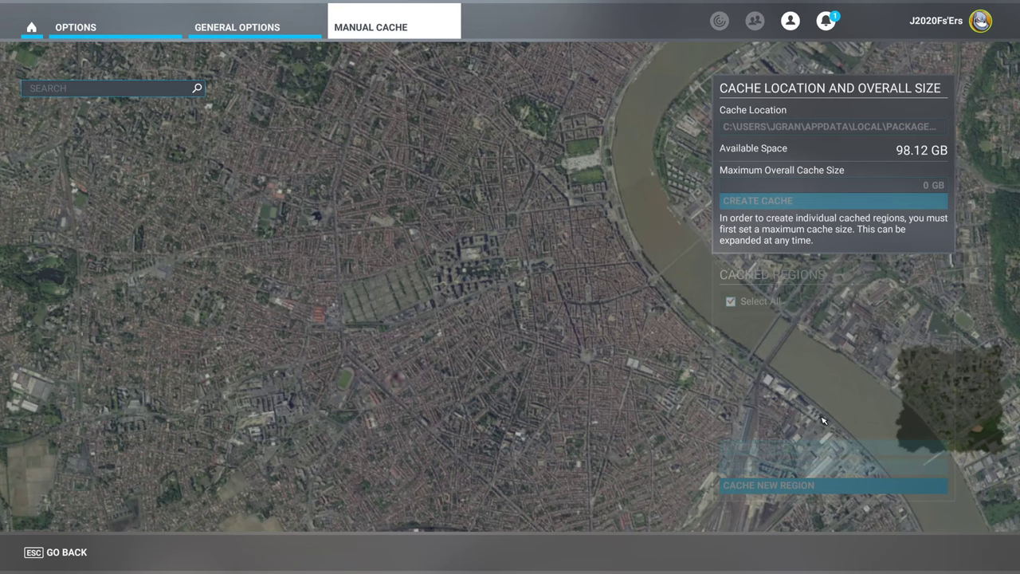
{"action": "key", "text": "Escape"}
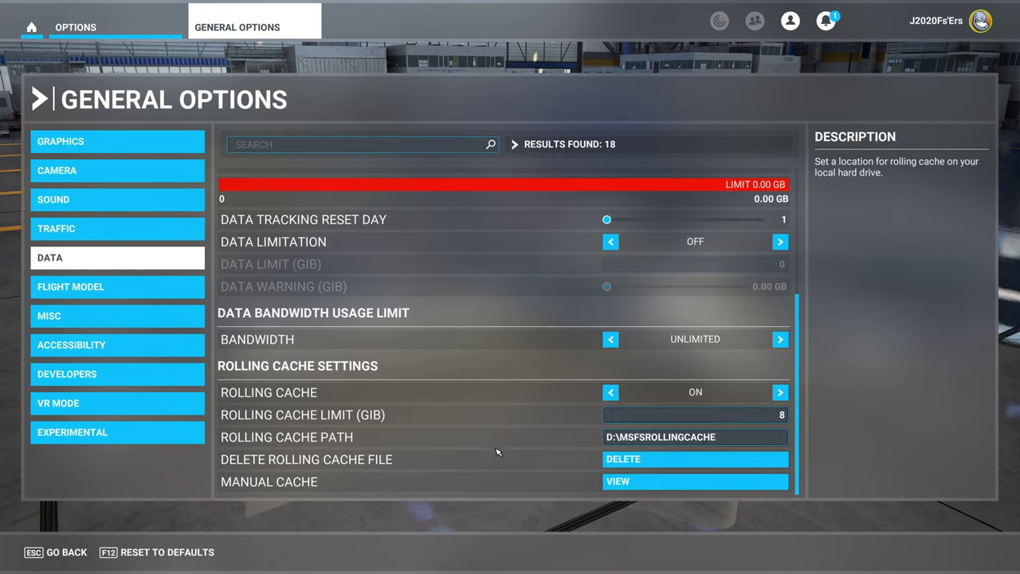
Change the Rolling Cache Limit from 8 to 50 GB and apply and save.
{"action": "left_click", "coordinate": [634, 482]}
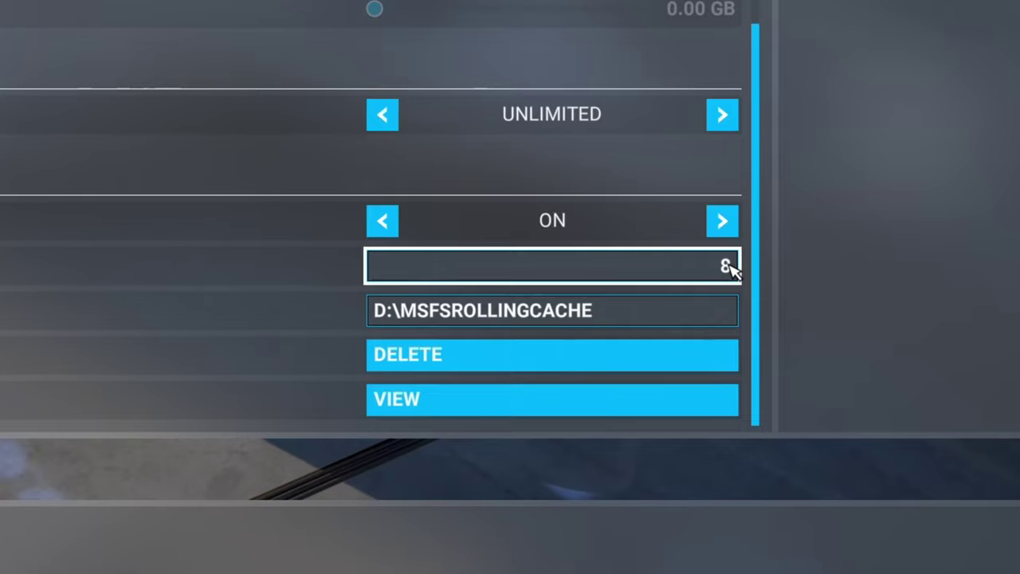
{"action": "left_click", "coordinate": [728, 267]}
{"action": "key", "text": "BackSpace"}
{"action": "type", "text": "50"}
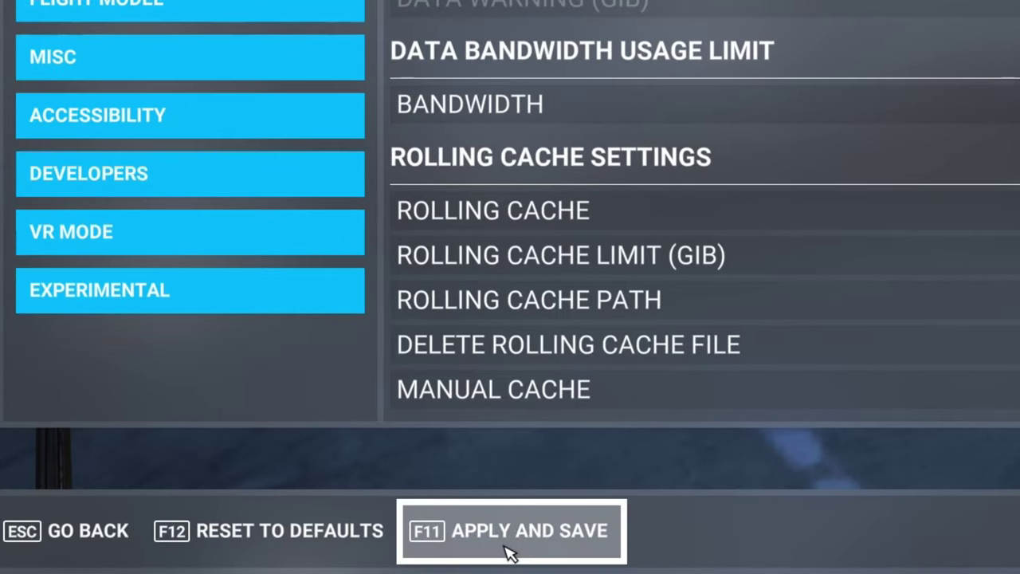
{"action": "left_click", "coordinate": [510, 553]}
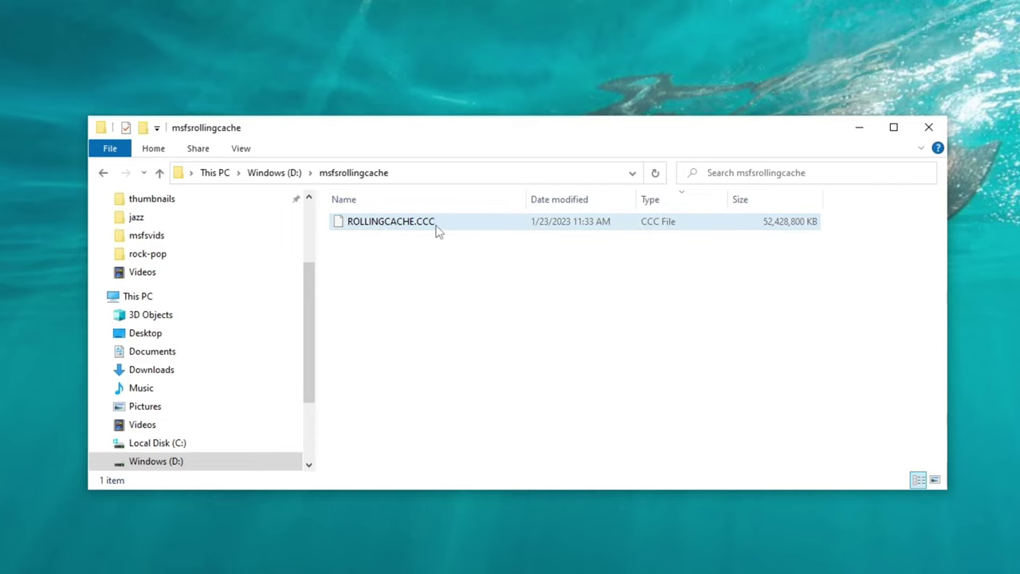
Rename ROLLINGCACHE.CCC to MANUALCACHE.CCC in the msfsrollingcache folder.
{"action": "mouse_move", "coordinate": [437, 230]}
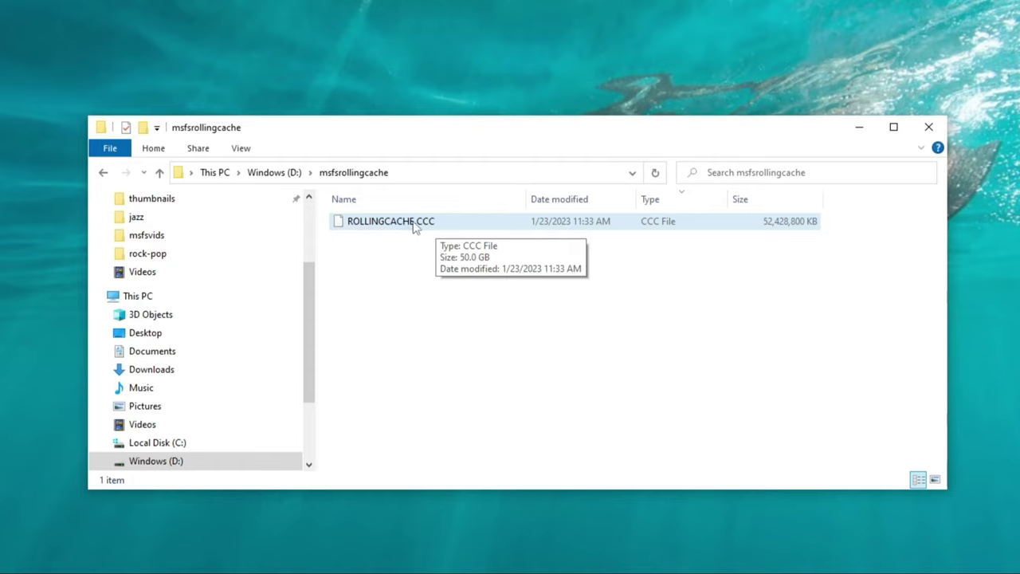
{"action": "left_click", "coordinate": [413, 227]}
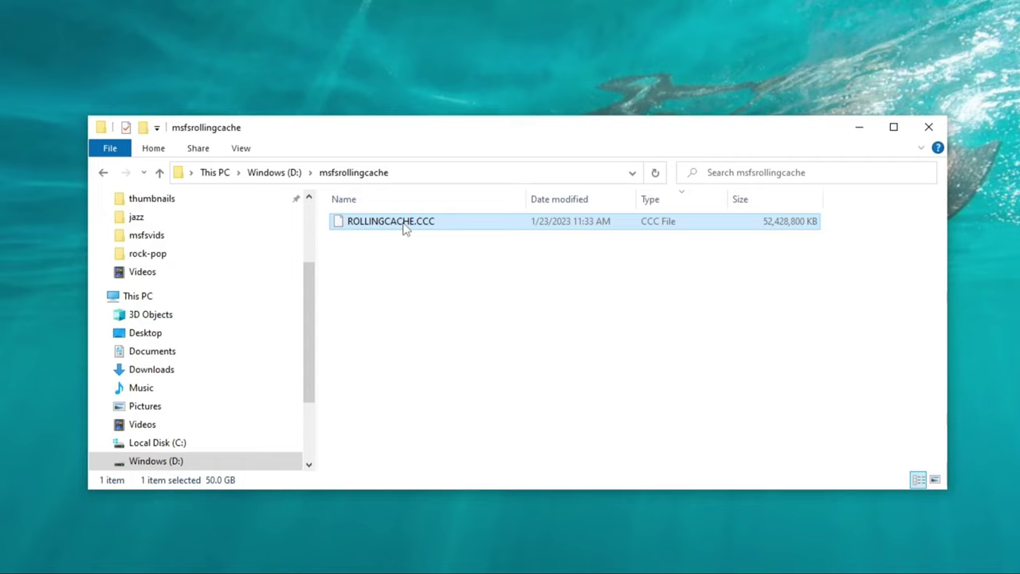
{"action": "left_click", "coordinate": [405, 227]}
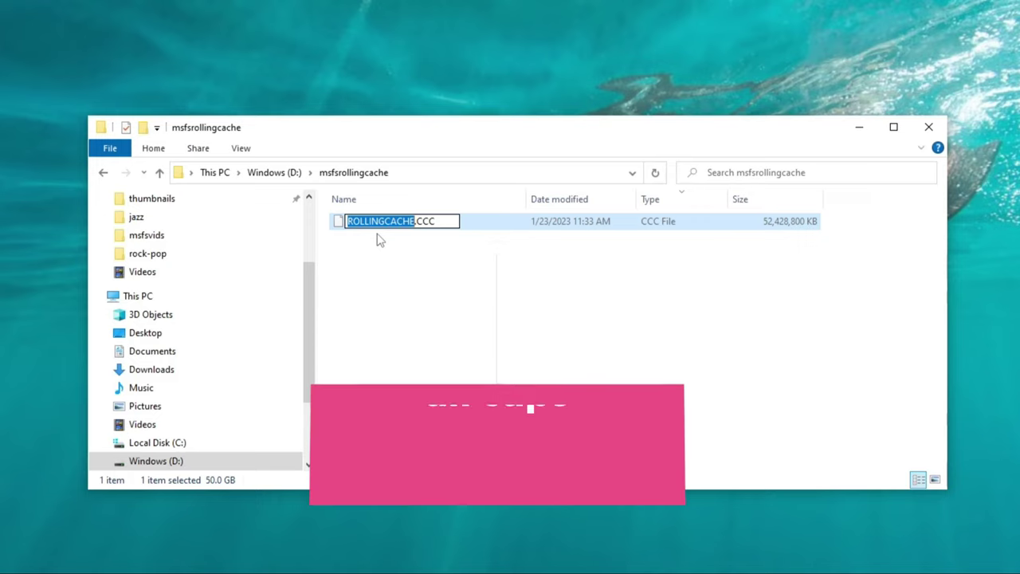
{"action": "type", "text": "MANUALCACHE"}
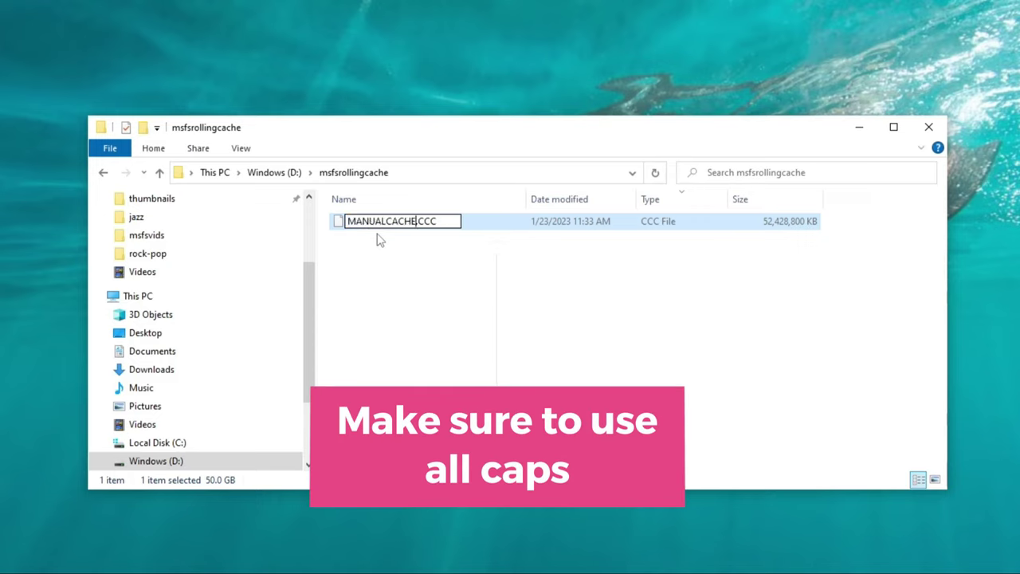
{"action": "left_click", "coordinate": [391, 297]}
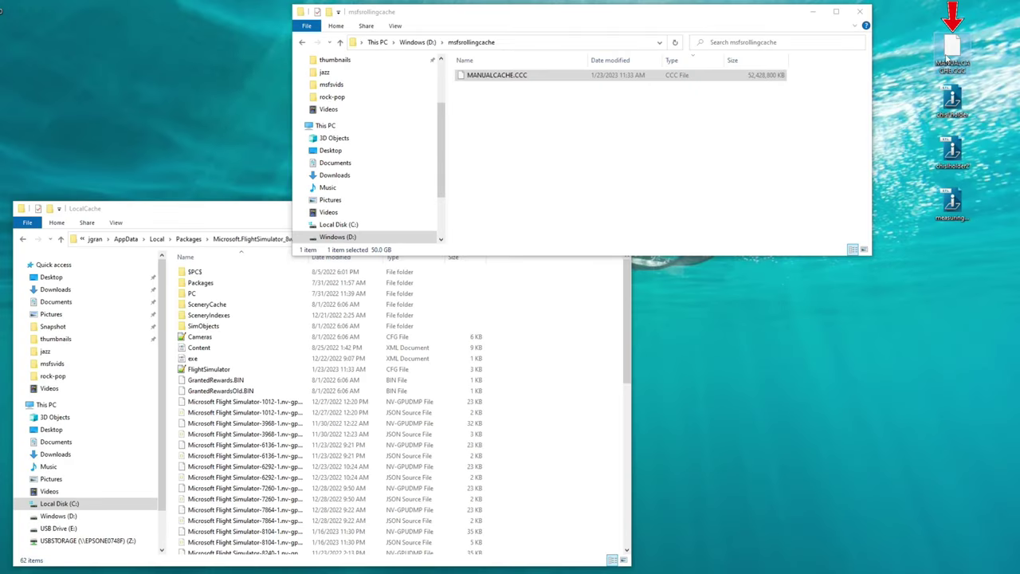
Drag the desktop MANUALCACHE.CCC into LocalCache, close that window, and reposition msfsrollingcache.
{"action": "left_click_drag", "start_coordinate": [952, 49], "coordinate": [553, 368]}
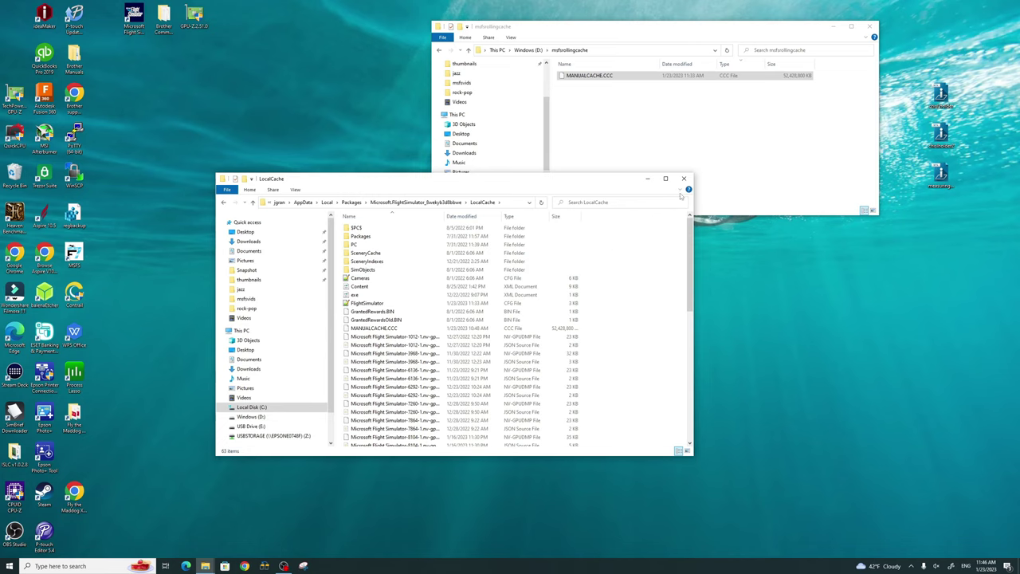
{"action": "left_click", "coordinate": [684, 179]}
{"action": "left_click_drag", "start_coordinate": [643, 29], "coordinate": [613, 71]}
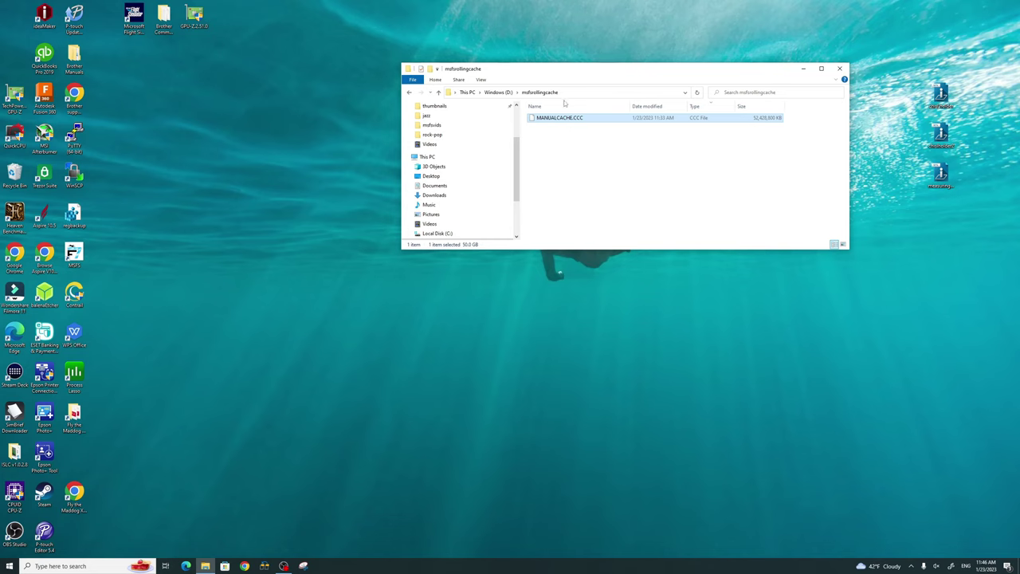
Leave the MANUALCACHE.CCC name unchanged, then open the simulator's Options page.
{"action": "left_click", "coordinate": [581, 120]}
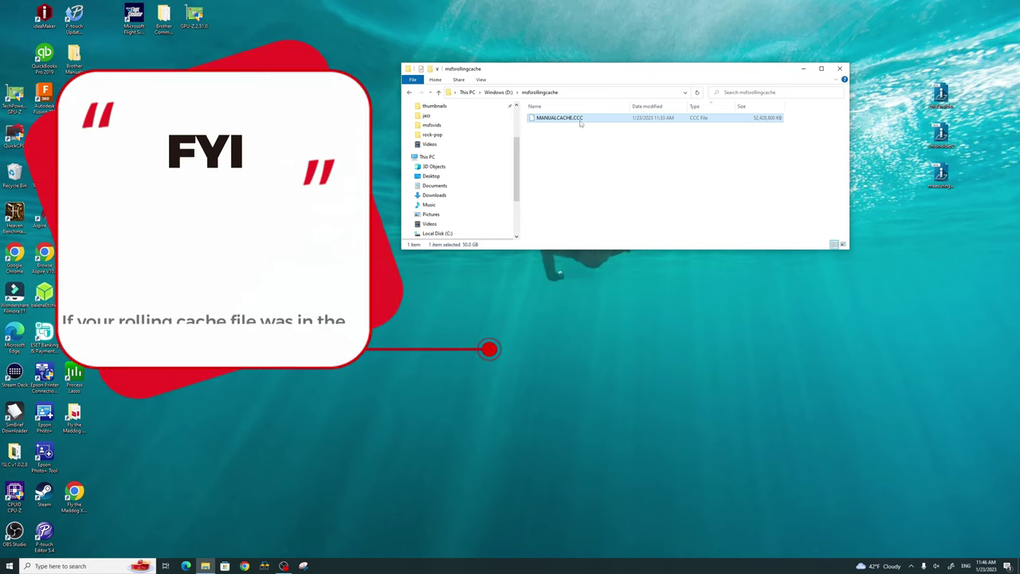
{"action": "key", "text": "Return"}
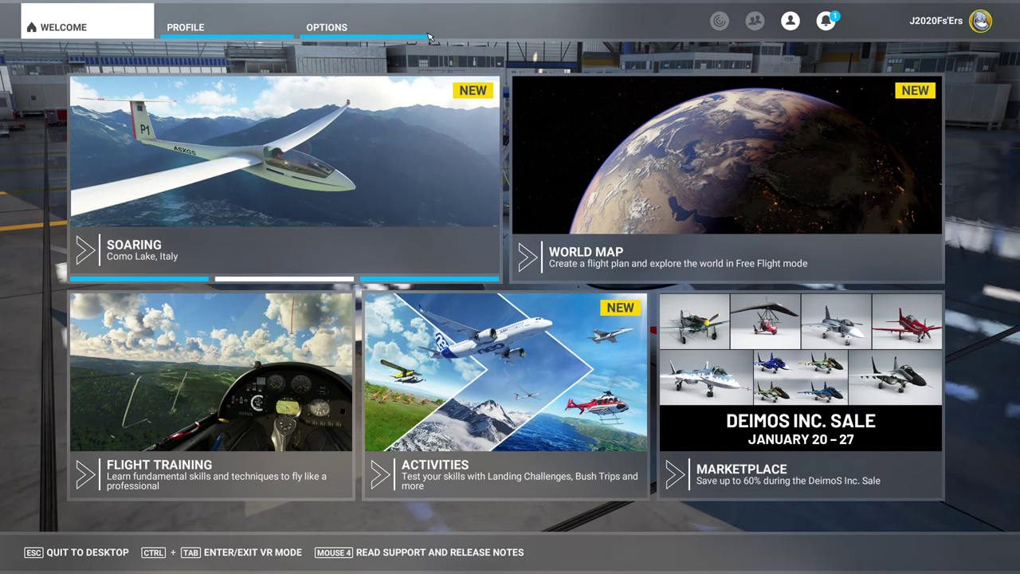
{"action": "left_click", "coordinate": [369, 28]}
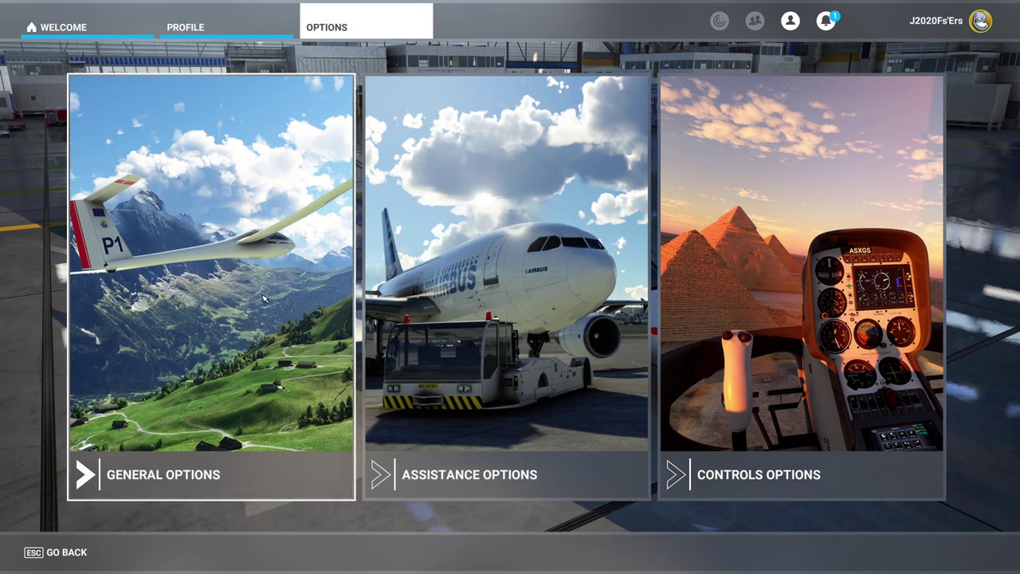
Open General Options > Data and scroll to Rolling Cache Settings and Manual Cache.
{"action": "left_click", "coordinate": [264, 298]}
{"action": "left_click", "coordinate": [182, 258]}
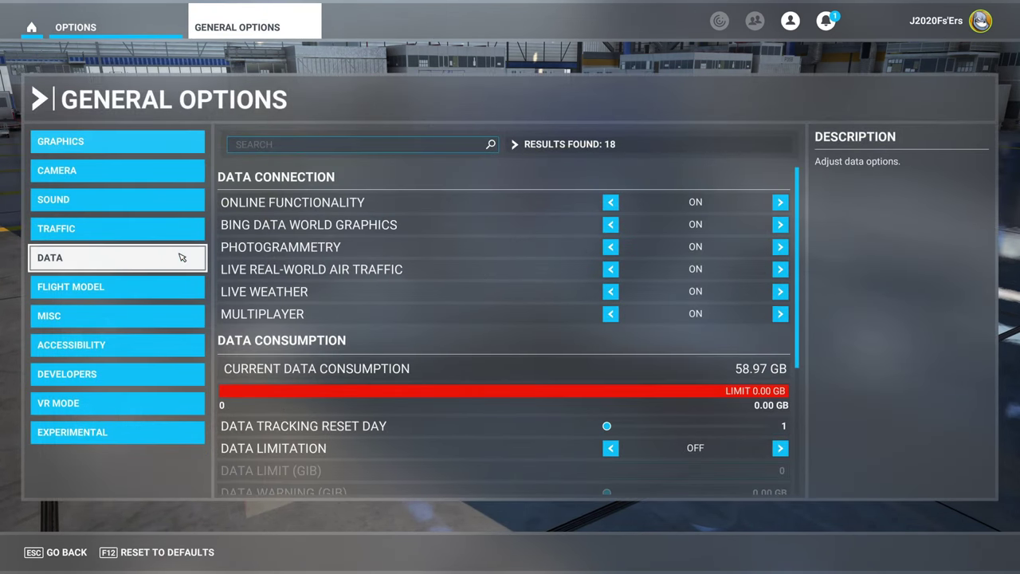
{"action": "scroll", "coordinate": [488, 275], "scroll_direction": "down", "scroll_amount": 5}
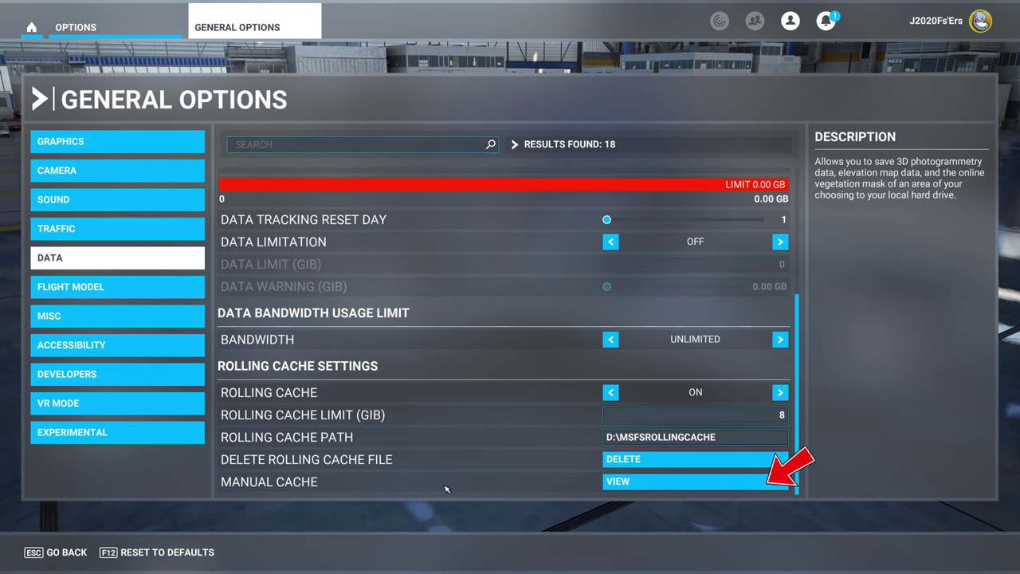
View the Manual Cache map and choose Modify Cache to see the 50 GB limit and NEW REGION 1.
{"action": "left_click", "coordinate": [617, 482]}
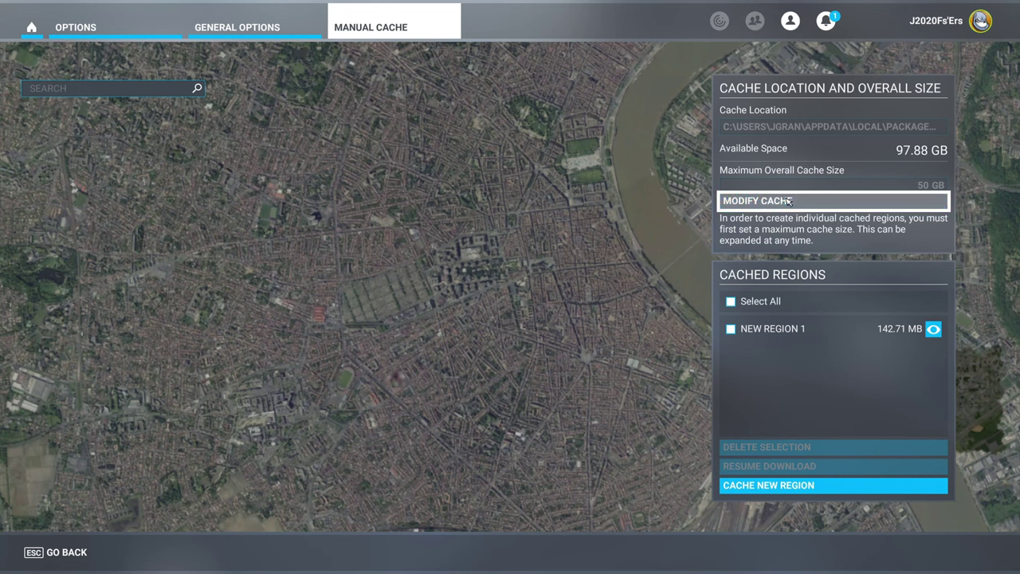
{"action": "left_click", "coordinate": [823, 206]}
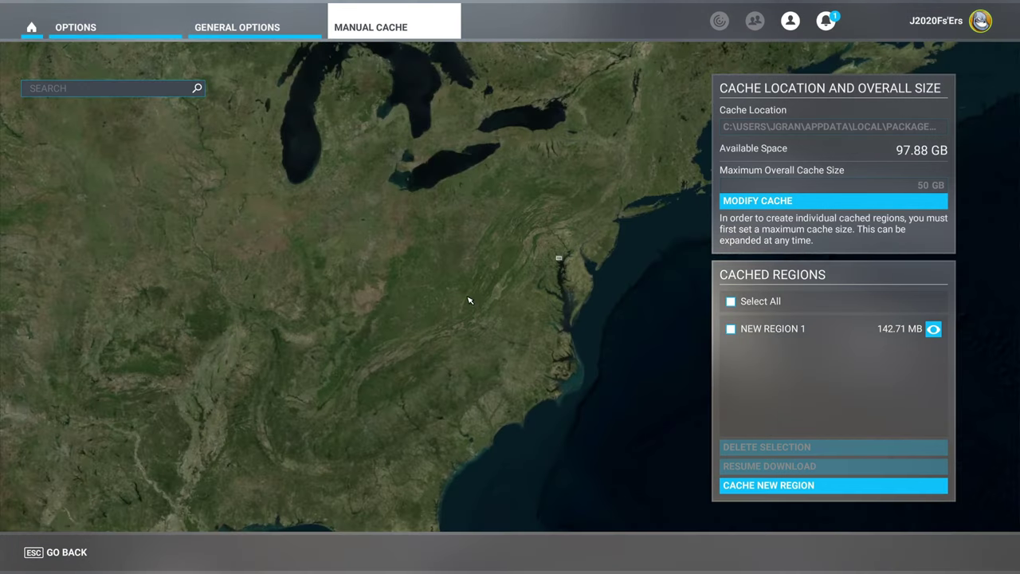
Create a new cache region and rename it from NEW REGION 2 to TEST.
{"action": "left_click", "coordinate": [759, 489]}
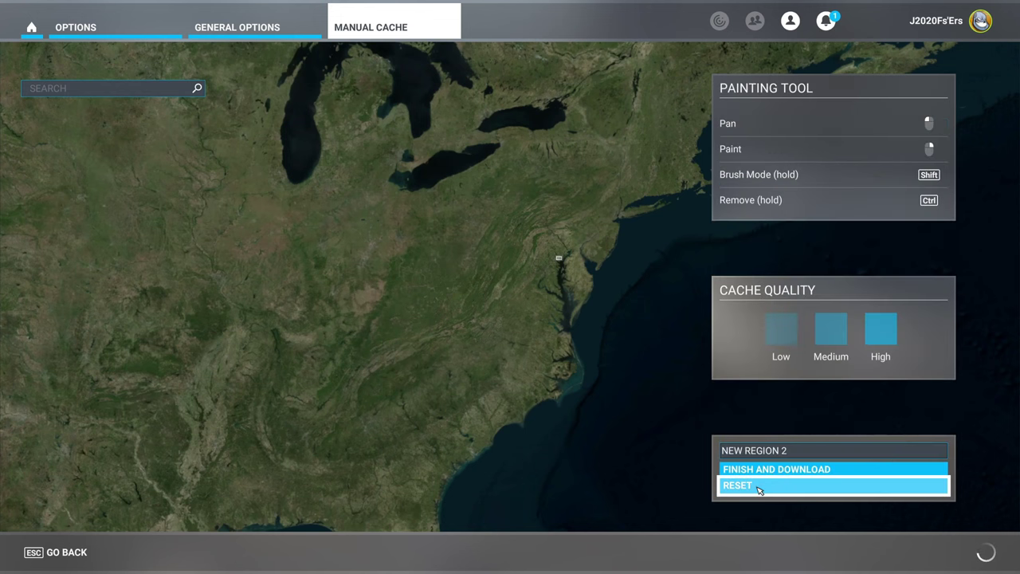
{"action": "left_click_drag", "start_coordinate": [442, 335], "coordinate": [567, 337]}
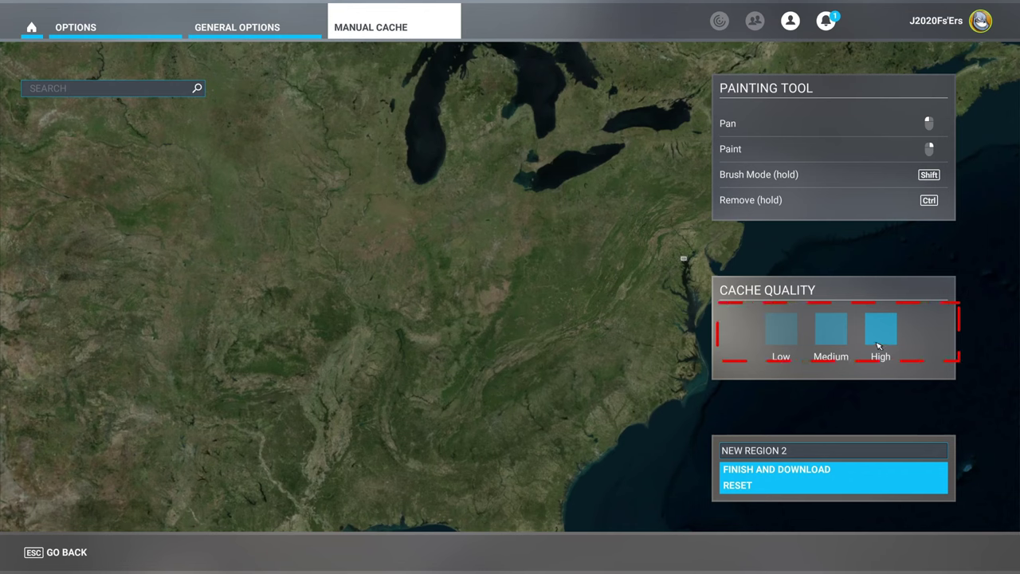
{"action": "left_click", "coordinate": [794, 455]}
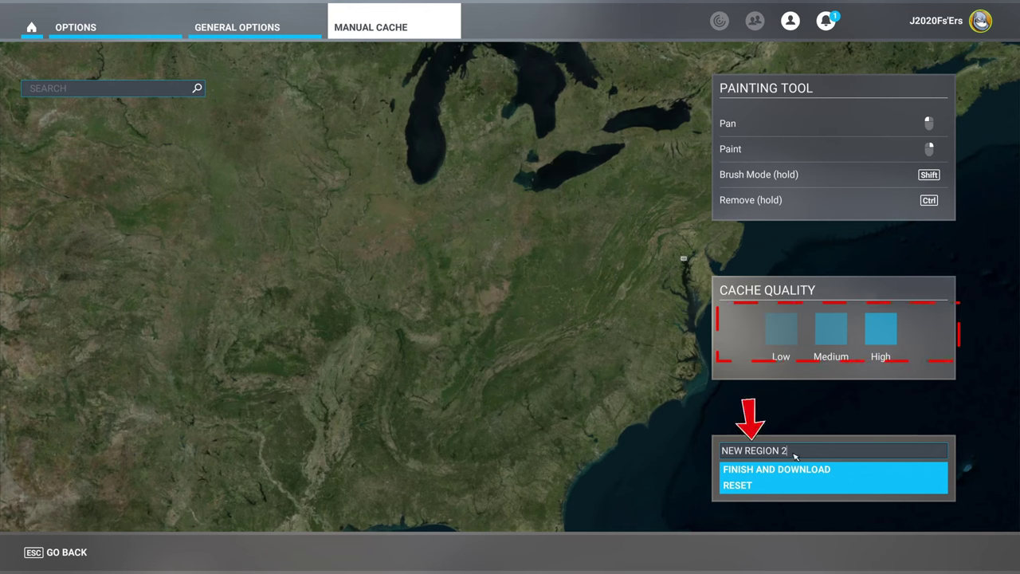
{"action": "type", "text": "N"}
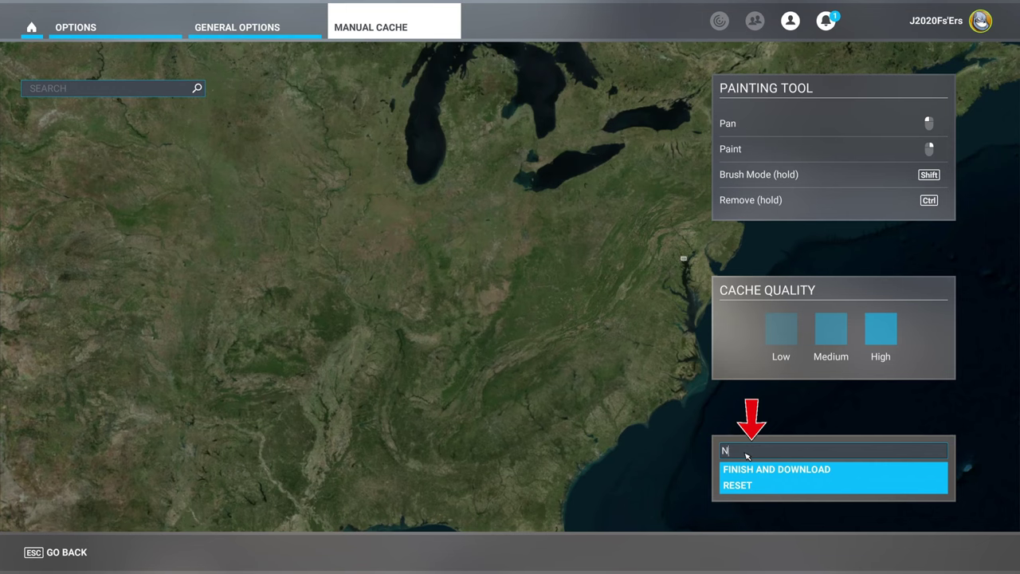
{"action": "key", "text": "BackSpace"}
{"action": "type", "text": "TEW"}
{"action": "type", "text": "ST"}
{"action": "key", "text": "Left"}
{"action": "key", "text": "Left"}
{"action": "key", "text": "BackSpace"}
Zoom the map until the region's cache quality reads Medium.
{"action": "left_click_drag", "start_coordinate": [403, 340], "coordinate": [424, 307]}
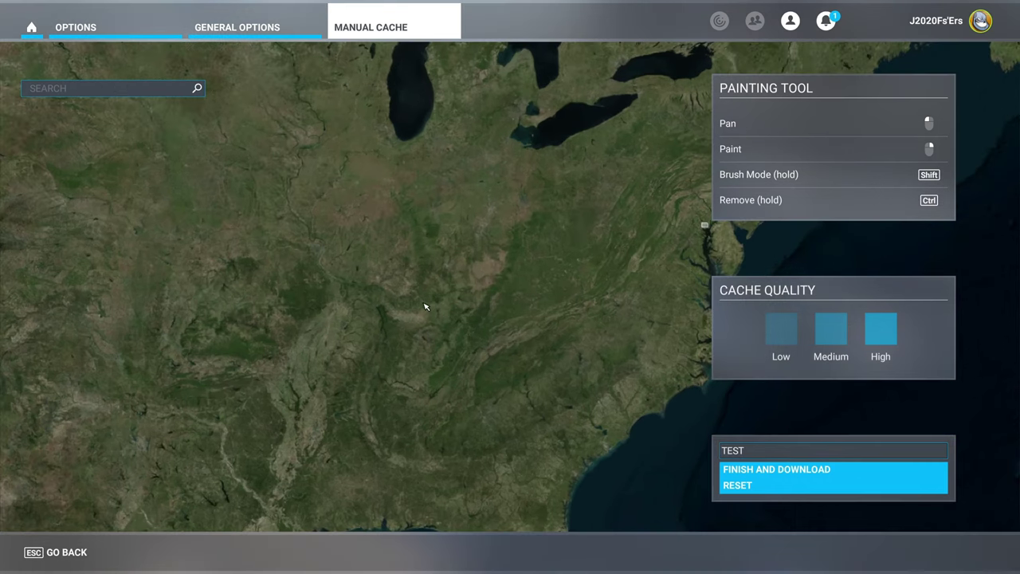
{"action": "scroll", "coordinate": [423, 307], "scroll_direction": "up", "scroll_amount": 5}
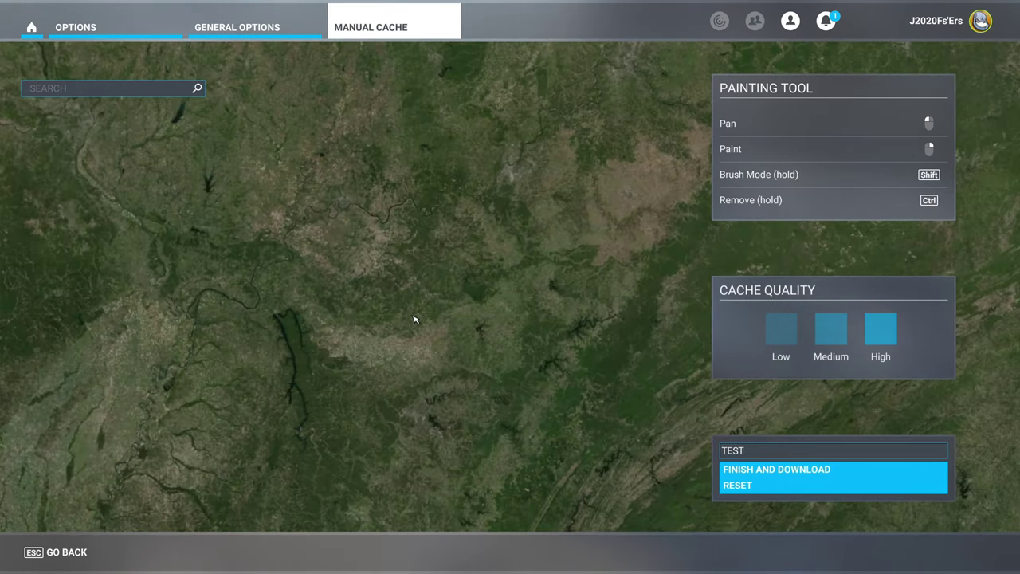
{"action": "scroll", "coordinate": [414, 319], "scroll_direction": "up", "scroll_amount": 2}
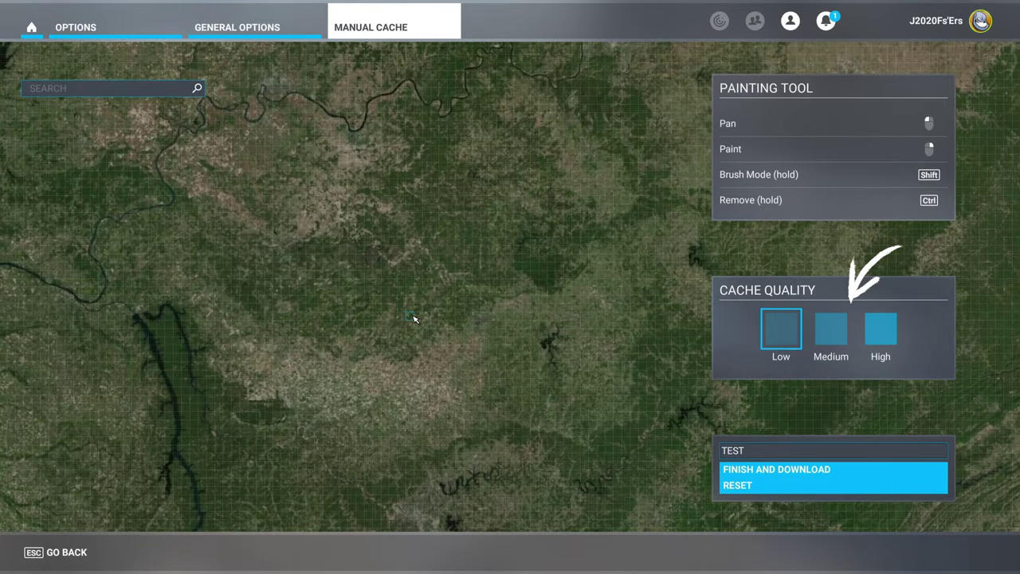
{"action": "scroll", "coordinate": [413, 319], "scroll_direction": "up", "scroll_amount": 3}
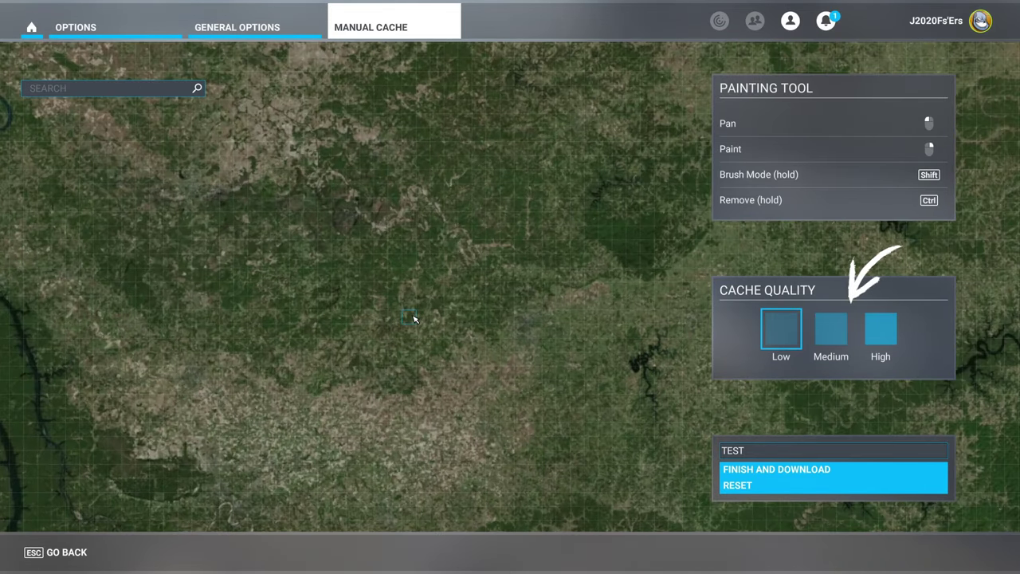
{"action": "scroll", "coordinate": [414, 318], "scroll_direction": "up", "scroll_amount": 4}
{"action": "scroll", "coordinate": [414, 319], "scroll_direction": "up", "scroll_amount": 4}
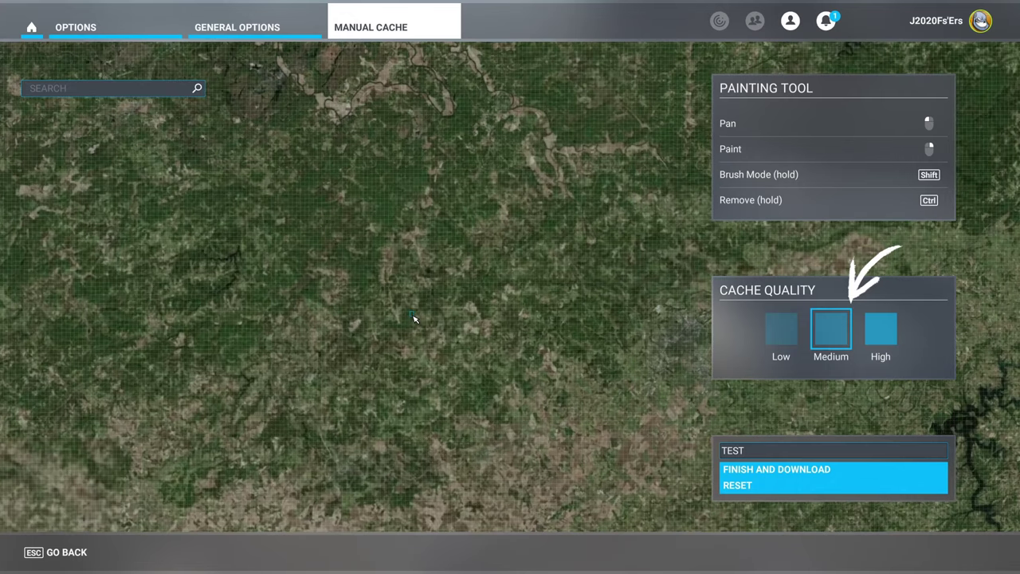
{"action": "scroll", "coordinate": [413, 319], "scroll_direction": "up", "scroll_amount": 4}
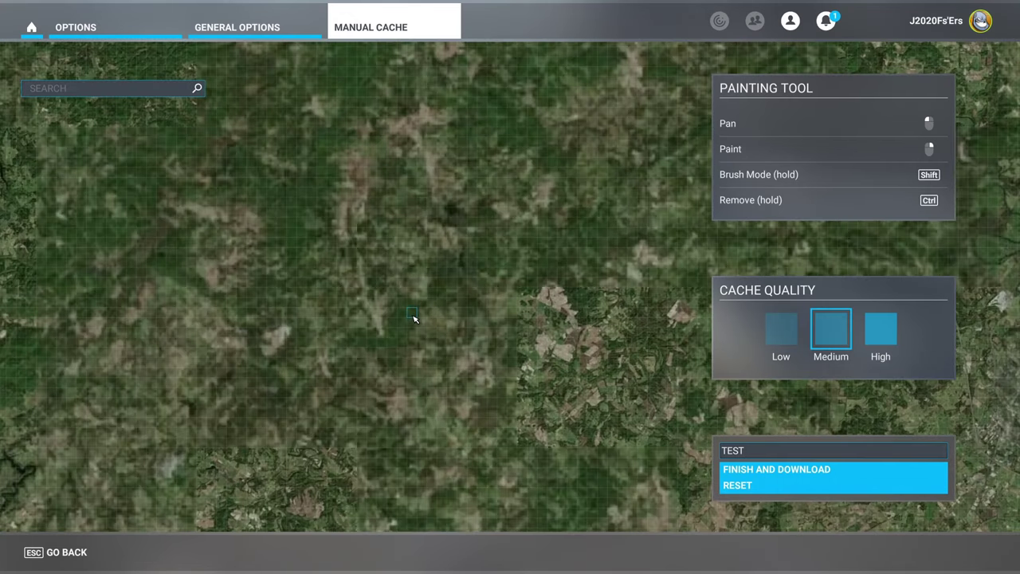
{"action": "scroll", "coordinate": [414, 319], "scroll_direction": "up", "scroll_amount": 5}
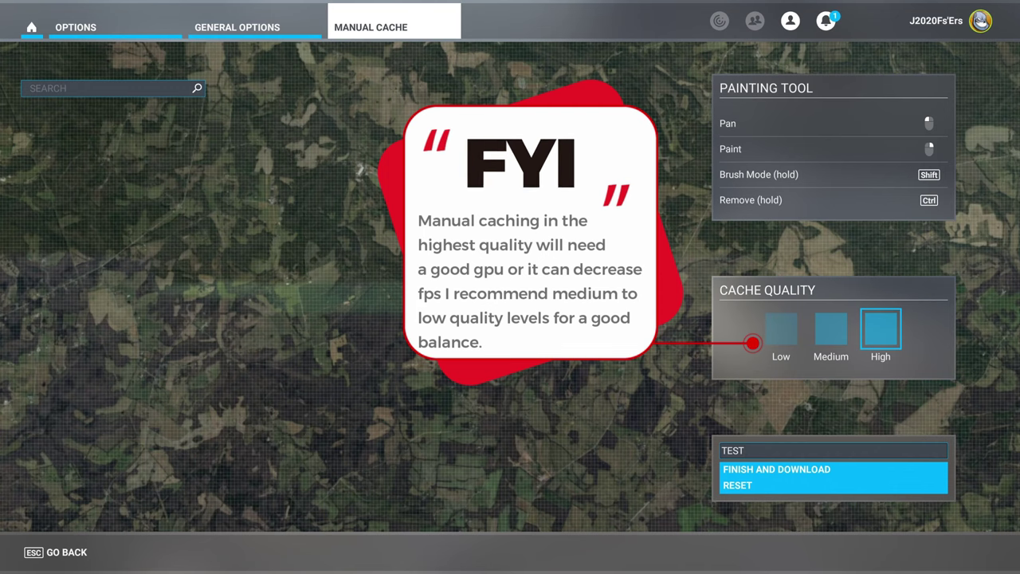
{"action": "scroll", "coordinate": [418, 279], "scroll_direction": "up", "scroll_amount": 2}
{"action": "scroll", "coordinate": [418, 279], "scroll_direction": "down", "scroll_amount": 1}
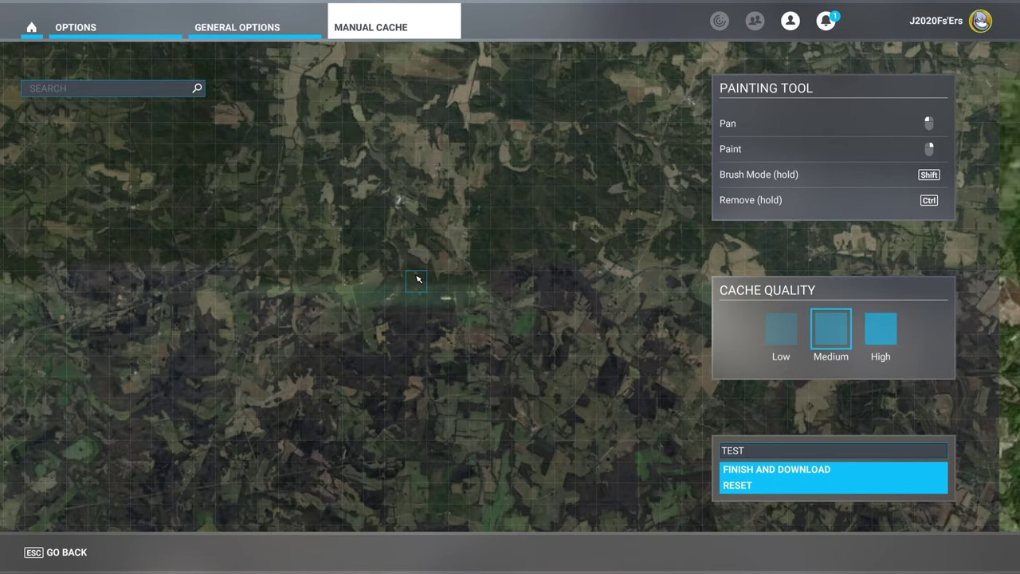
{"action": "scroll", "coordinate": [533, 307], "scroll_direction": "down", "scroll_amount": 3}
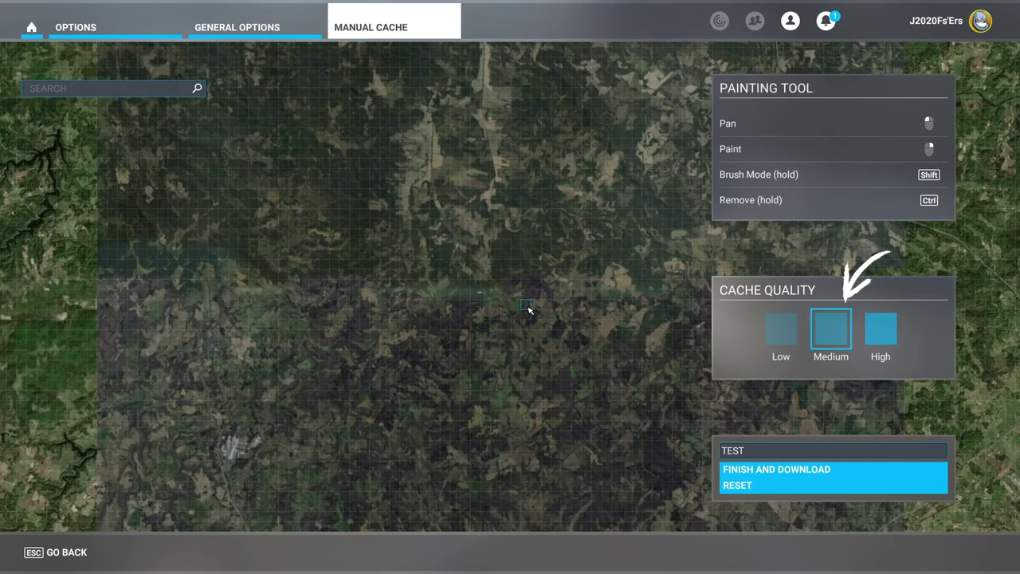
{"action": "scroll", "coordinate": [528, 309], "scroll_direction": "down", "scroll_amount": 2}
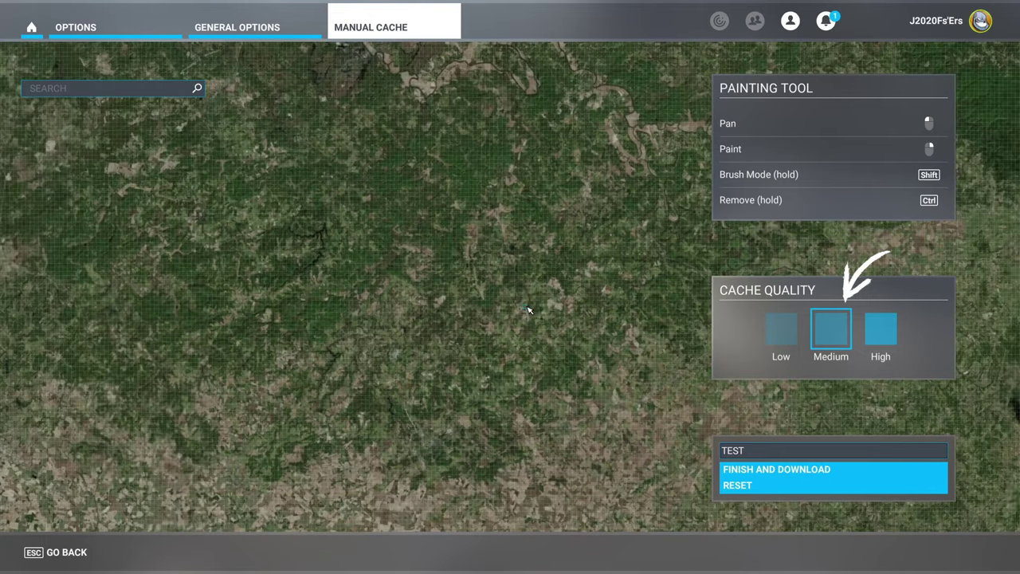
{"action": "scroll", "coordinate": [529, 309], "scroll_direction": "down", "scroll_amount": 3}
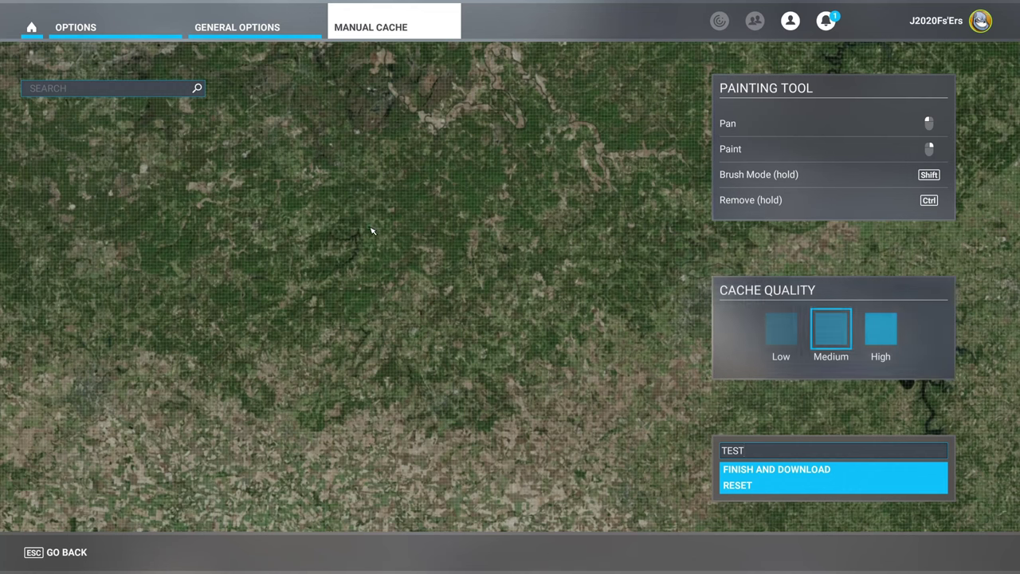
Paint a small patch, then a larger rectangular area of the map into TEST.
{"action": "left_click", "coordinate": [447, 285]}
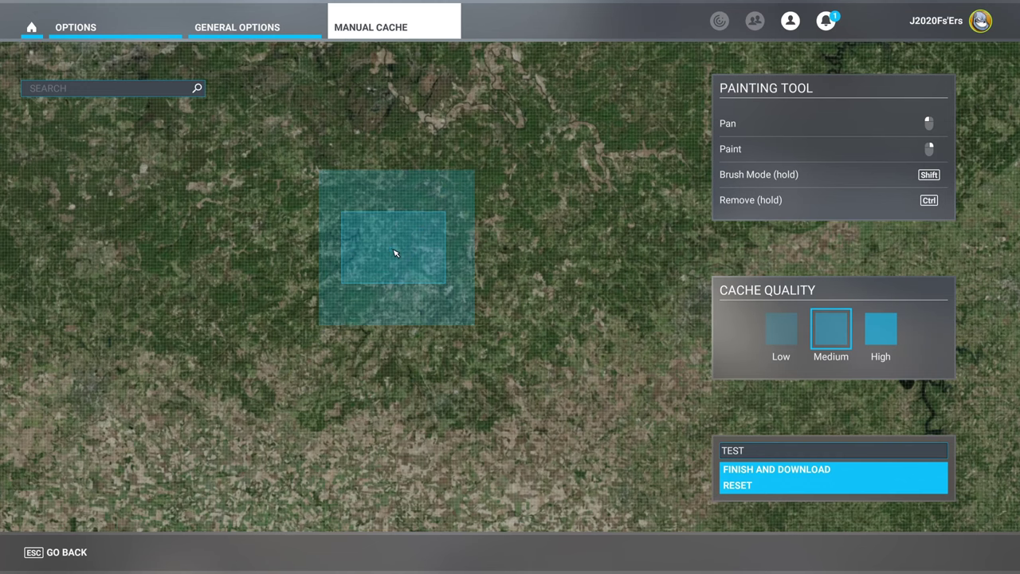
{"action": "scroll", "coordinate": [393, 253], "scroll_direction": "up", "scroll_amount": 5}
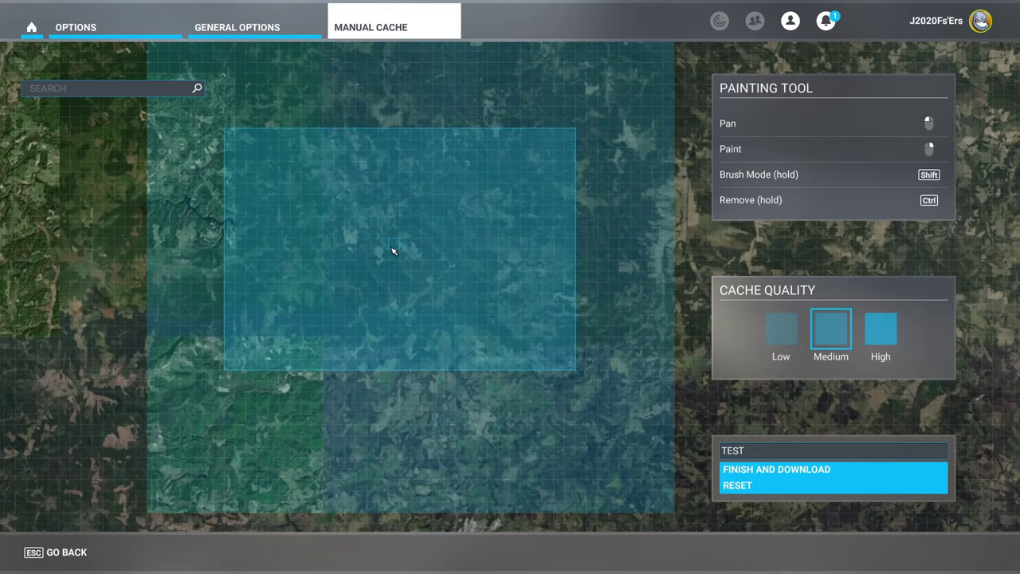
{"action": "scroll", "coordinate": [394, 252], "scroll_direction": "up", "scroll_amount": 4}
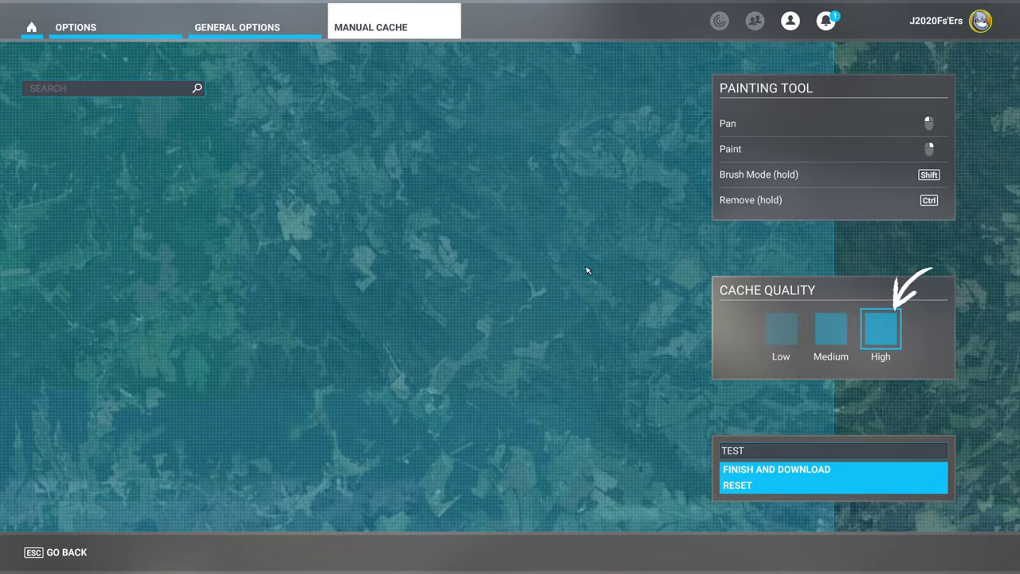
{"action": "left_click_drag", "start_coordinate": [287, 233], "coordinate": [502, 345]}
{"action": "scroll", "coordinate": [567, 284], "scroll_direction": "down", "scroll_amount": 4}
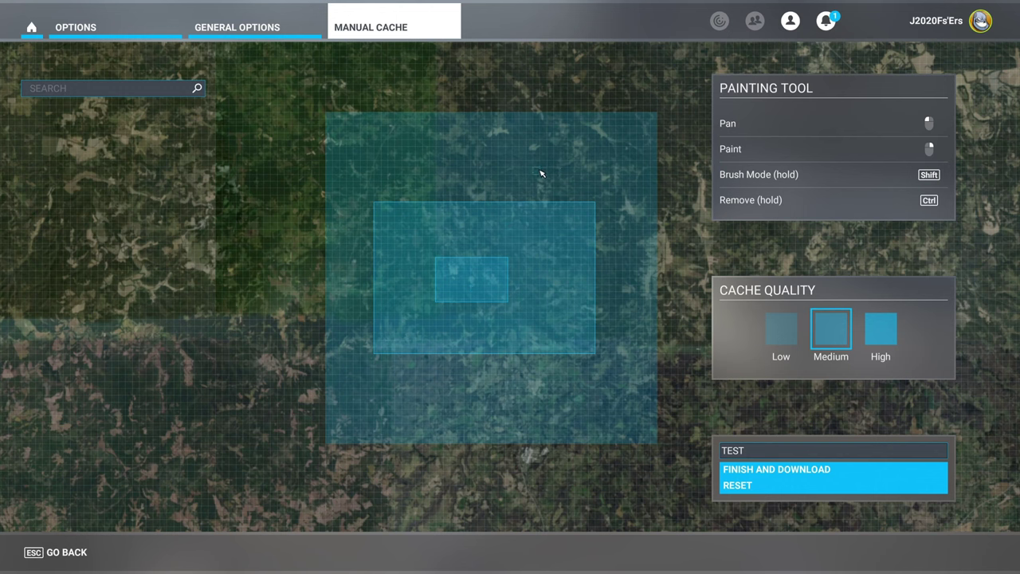
{"action": "scroll", "coordinate": [544, 173], "scroll_direction": "down", "scroll_amount": 1}
{"action": "scroll", "coordinate": [448, 217], "scroll_direction": "up", "scroll_amount": 2}
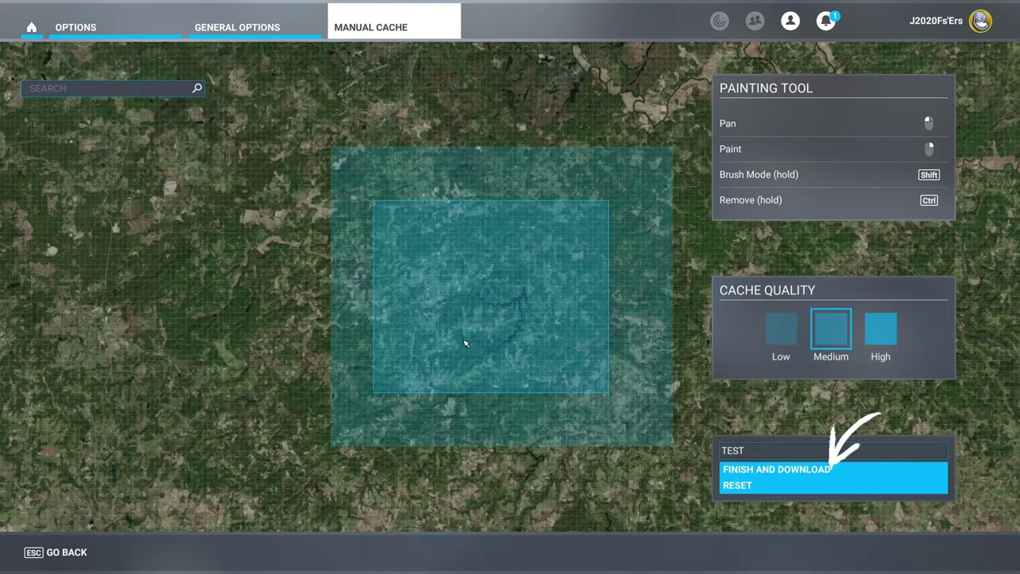
Start downloading the TEST region with Finish and Download, then abort it.
{"action": "left_click", "coordinate": [722, 467]}
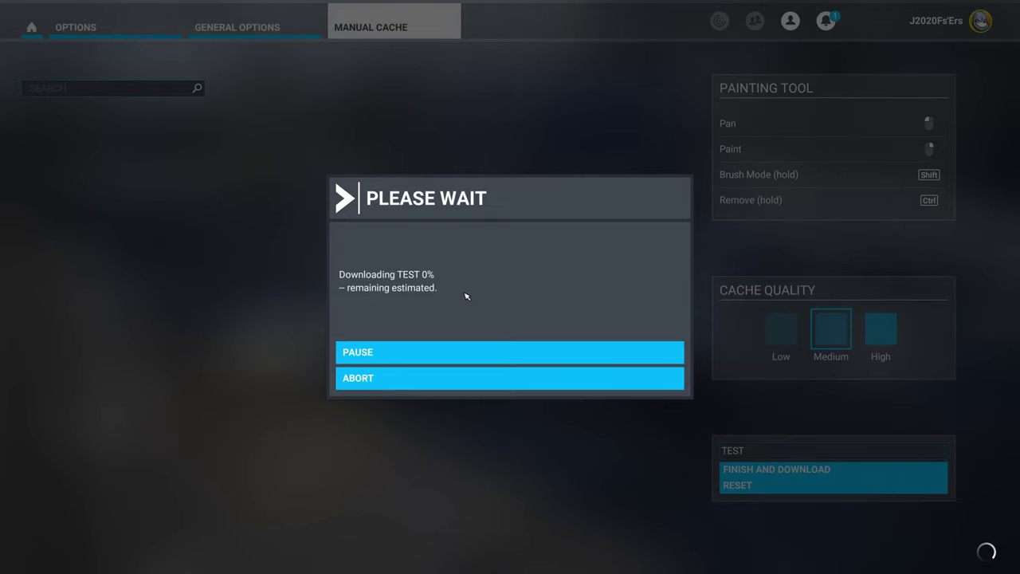
{"action": "left_click", "coordinate": [445, 378]}
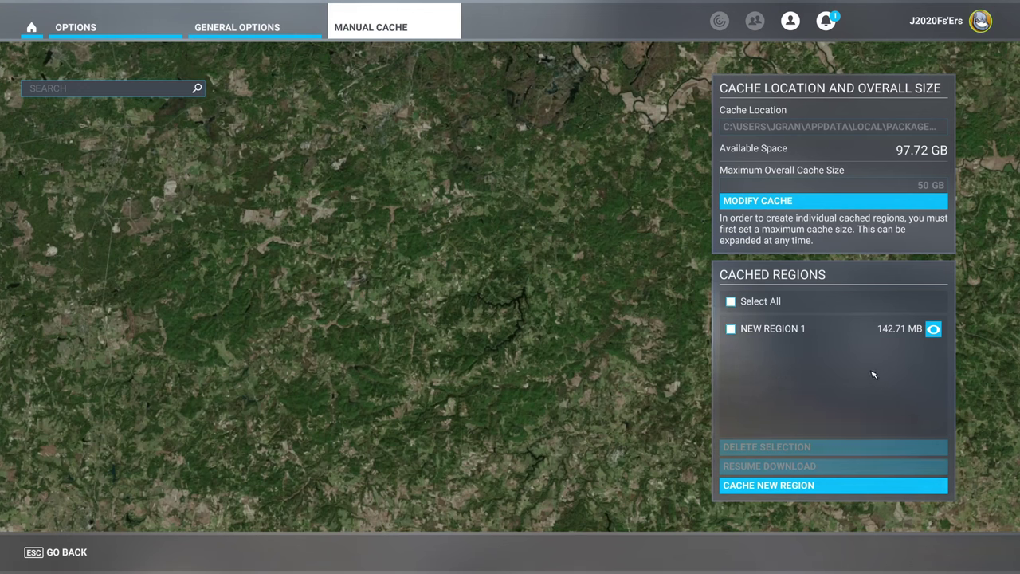
Show NEW REGION 1's cached area over the bay and tick it for deletion.
{"action": "left_click", "coordinate": [934, 330]}
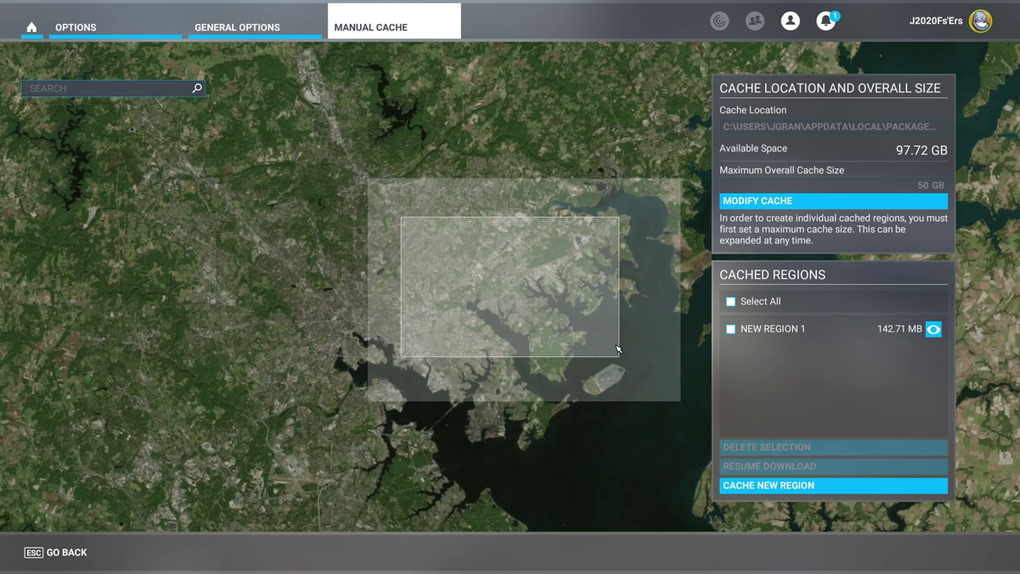
{"action": "left_click", "coordinate": [732, 332]}
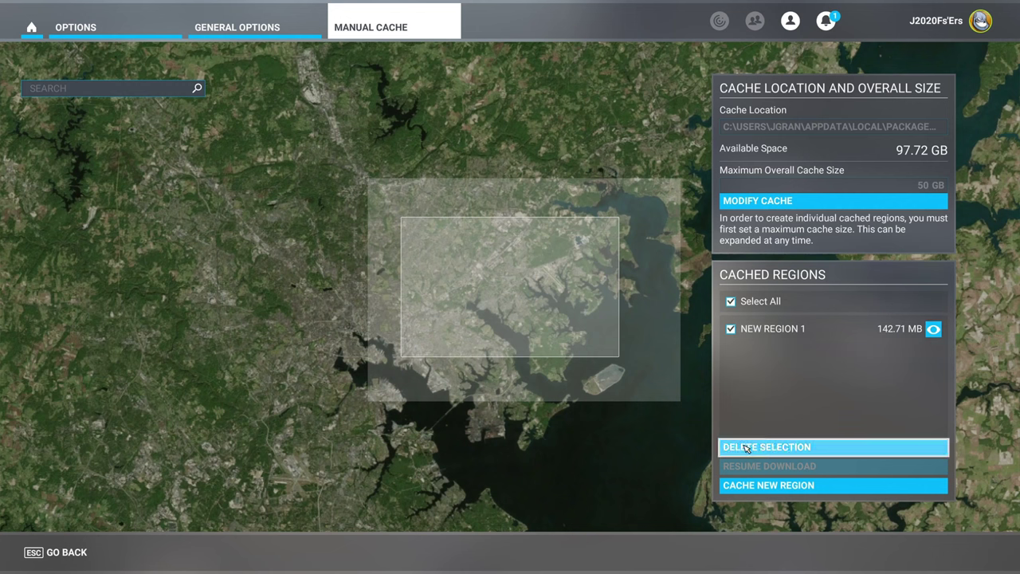